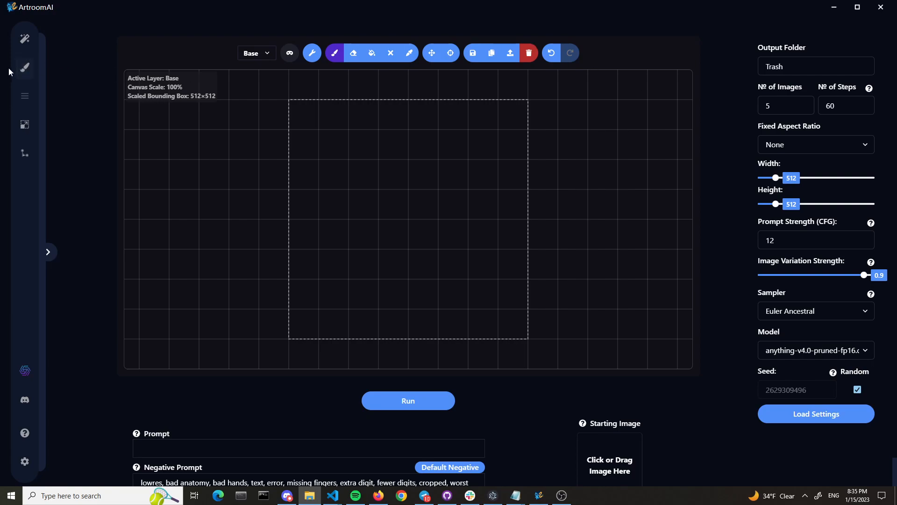
Place the mermaid image from file onto the Paint canvas, filling the 512×512 bounding box
click(26, 74)
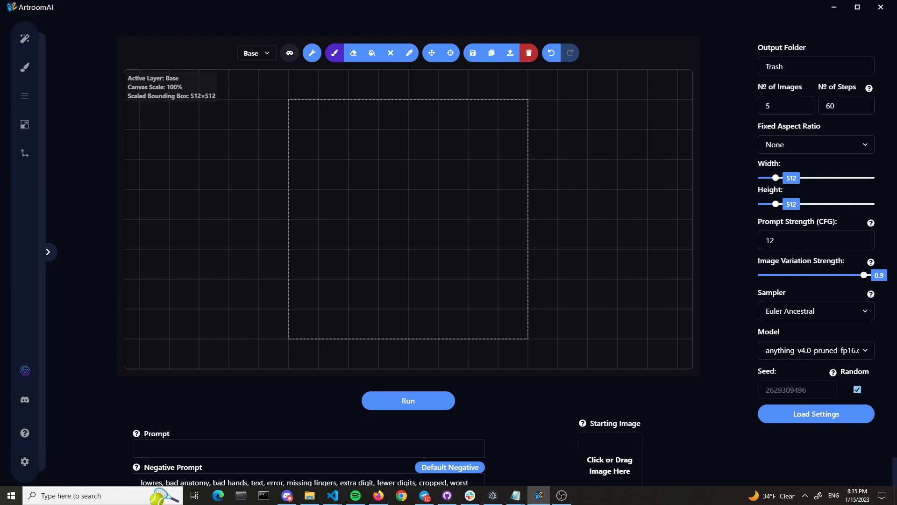
drag(525, 215, 484, 203)
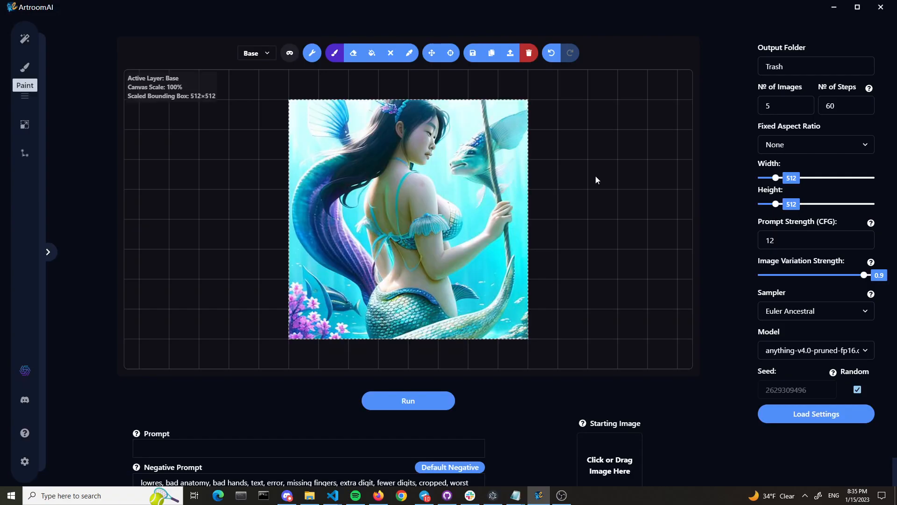
Examine the mermaid image on the canvas by zooming and panning around it
scroll(596, 176, down, 4)
scroll(604, 183, up, 4)
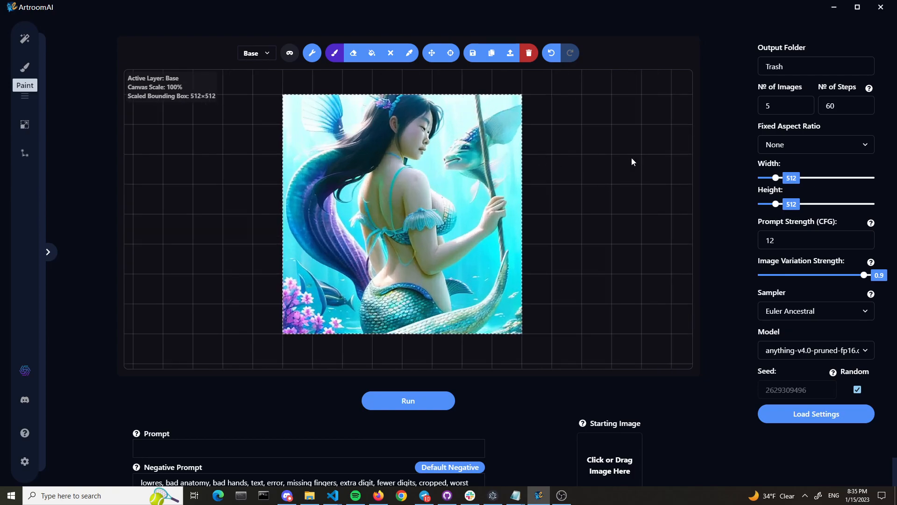
scroll(608, 154, down, 2)
scroll(591, 154, up, 1)
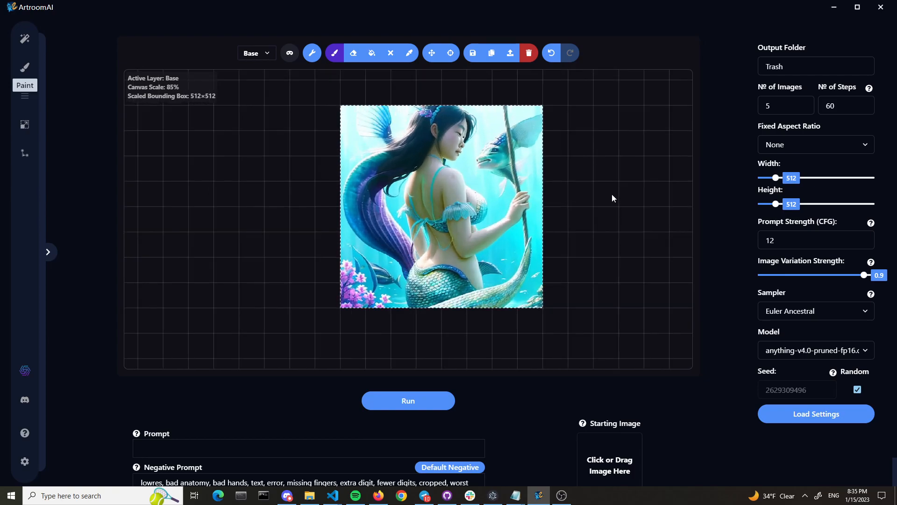
click(434, 60)
mouse_move(582, 134)
mouse_down()
mouse_move(564, 156)
mouse_move(566, 133)
mouse_move(574, 131)
mouse_up()
click(335, 53)
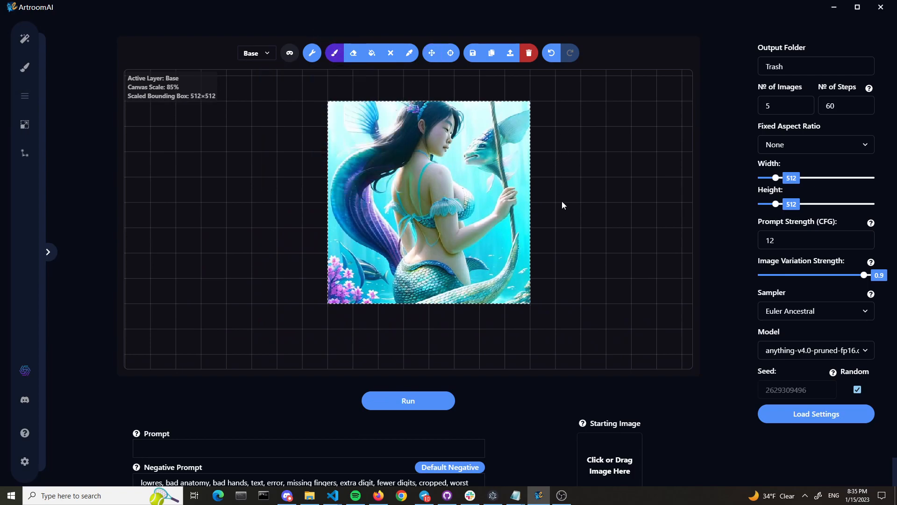
Try alternating between the Move and Brush tools while panning the canvas around the mermaid image
key(v)
drag(586, 192, 521, 204)
key(b)
scroll(522, 204, down, 1)
key(v)
scroll(720, 304, up, 1)
key(b)
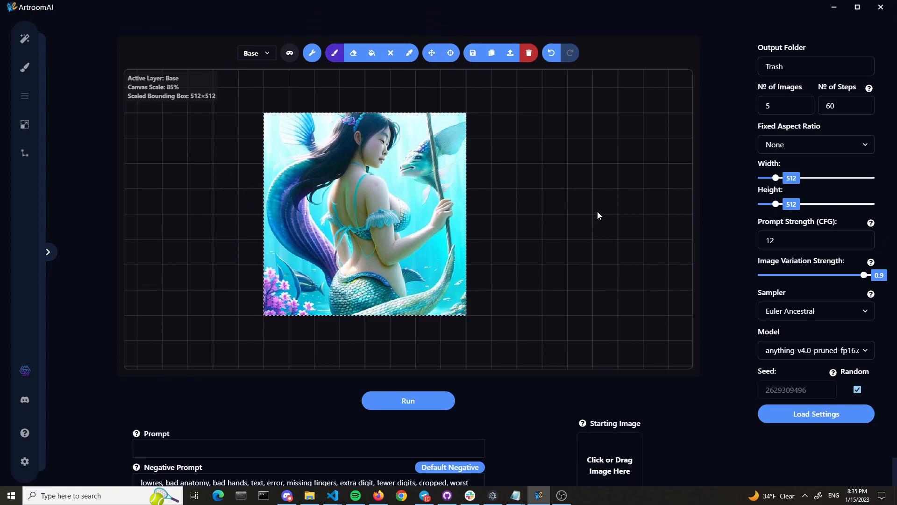
key(v)
key(b)
key(v)
drag(519, 168, 585, 187)
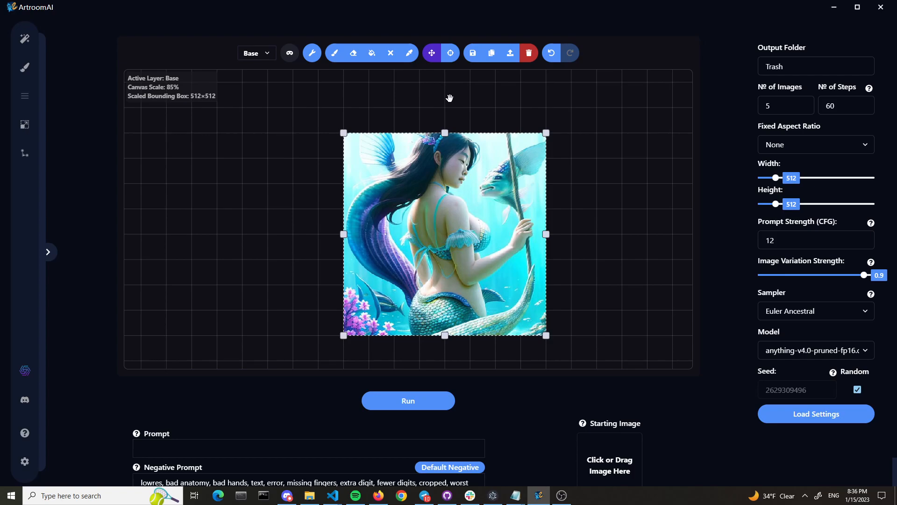
Make Mask the active layer and enlarge the brush for masking
click(268, 54)
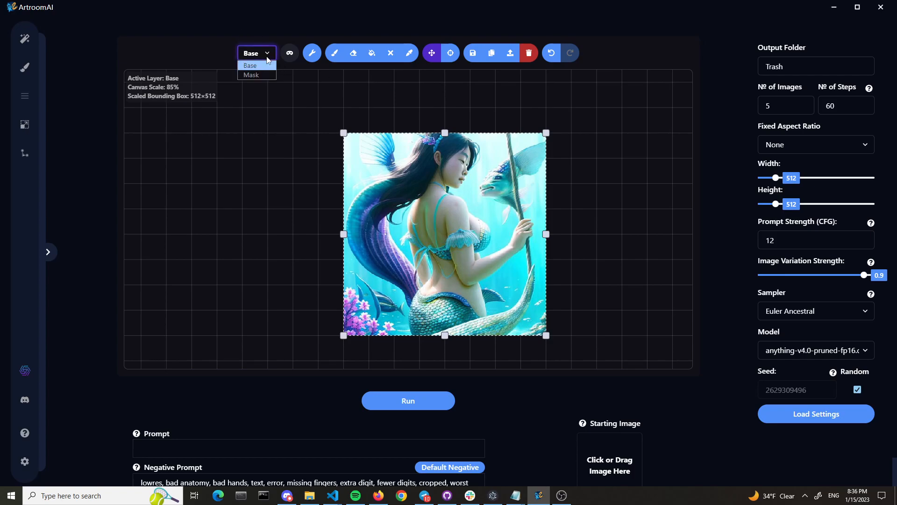
click(270, 75)
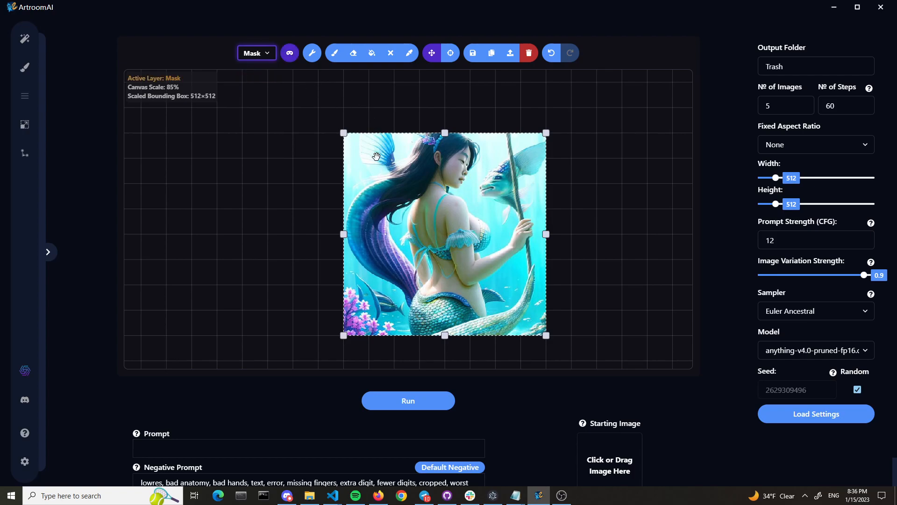
click(334, 54)
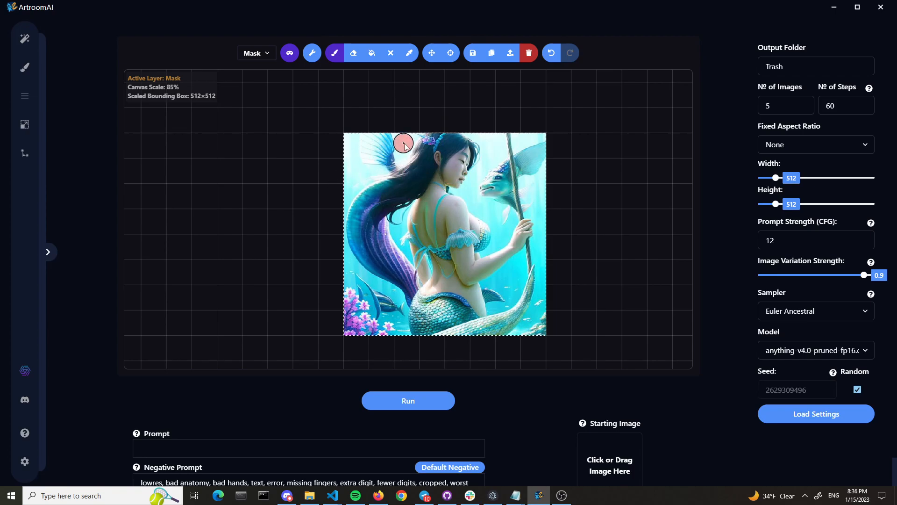
mouse_move(337, 56)
drag(305, 81, 326, 81)
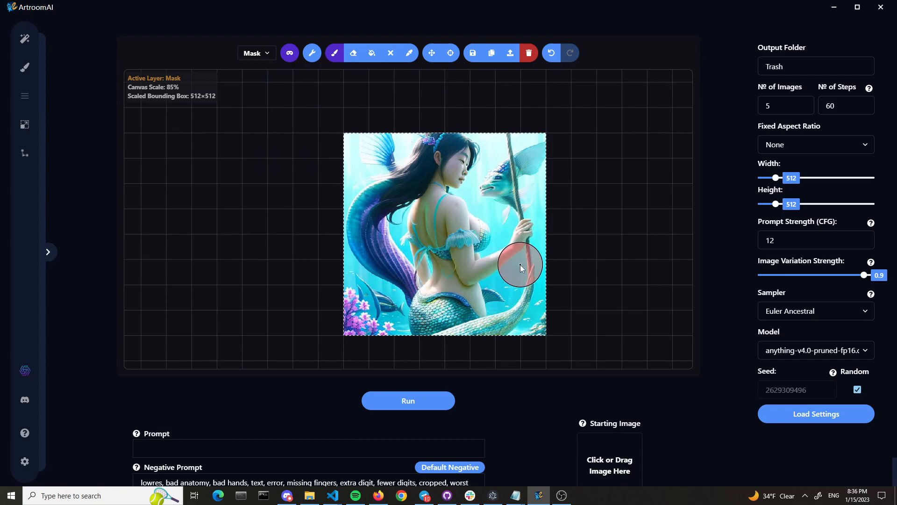
scroll(520, 264, down, 1)
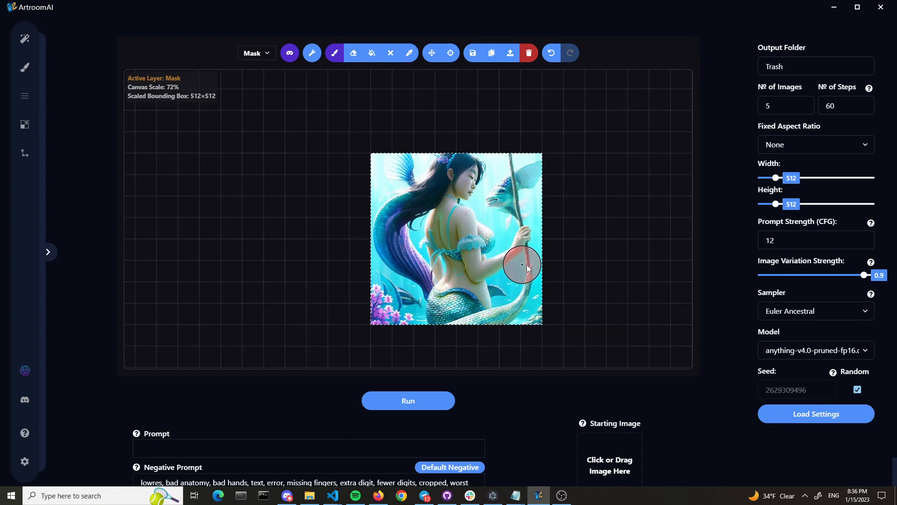
click(576, 265)
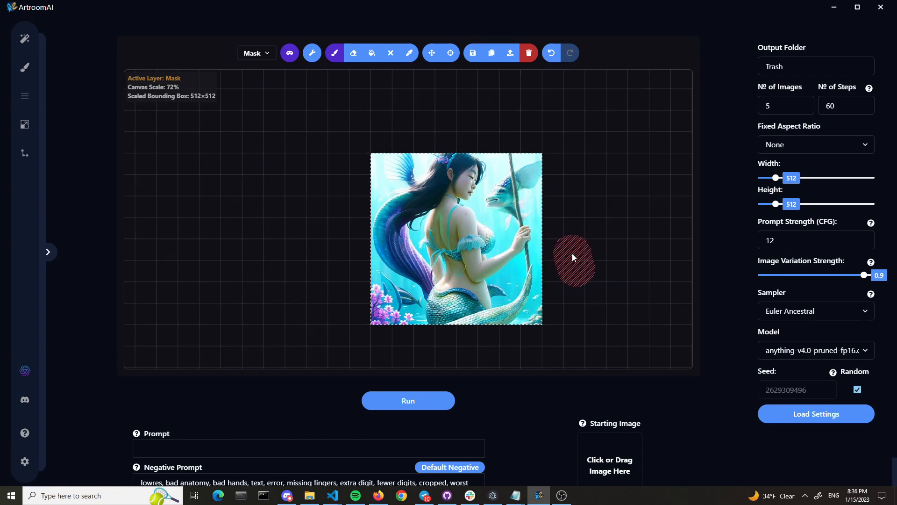
key(ctrl+z)
Shift the bounding box down so it covers the lower part of the image and the empty area below it
key(v)
drag(592, 274, 588, 227)
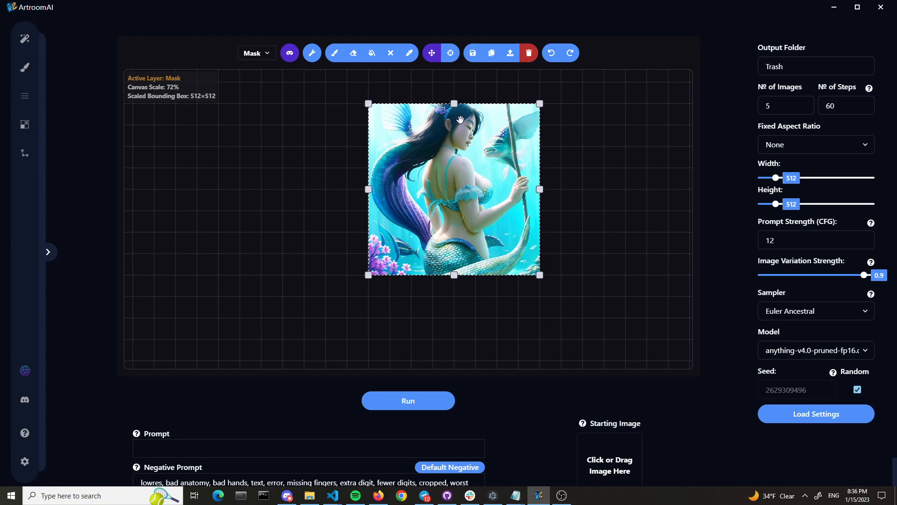
drag(421, 103, 413, 166)
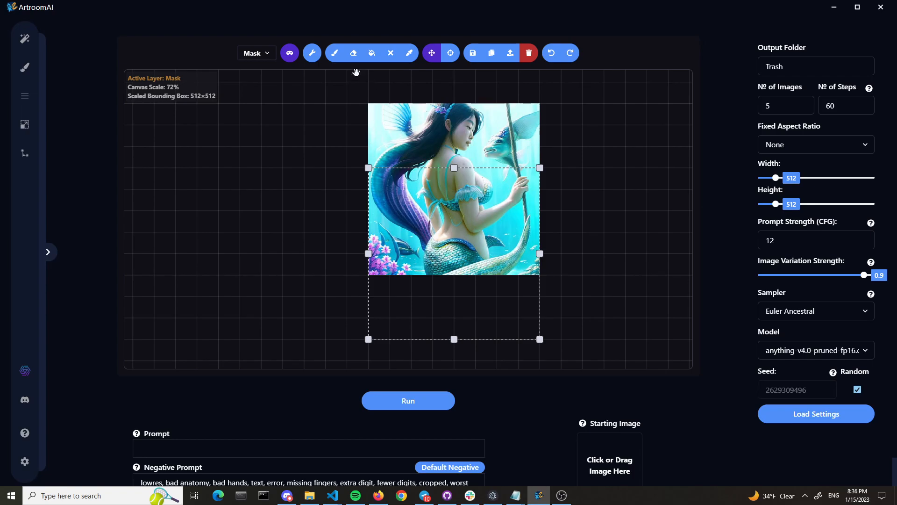
Paint the mask over the empty area below the image, the pink flowers and the hand holding the staff, checking it against the base layer
click(335, 53)
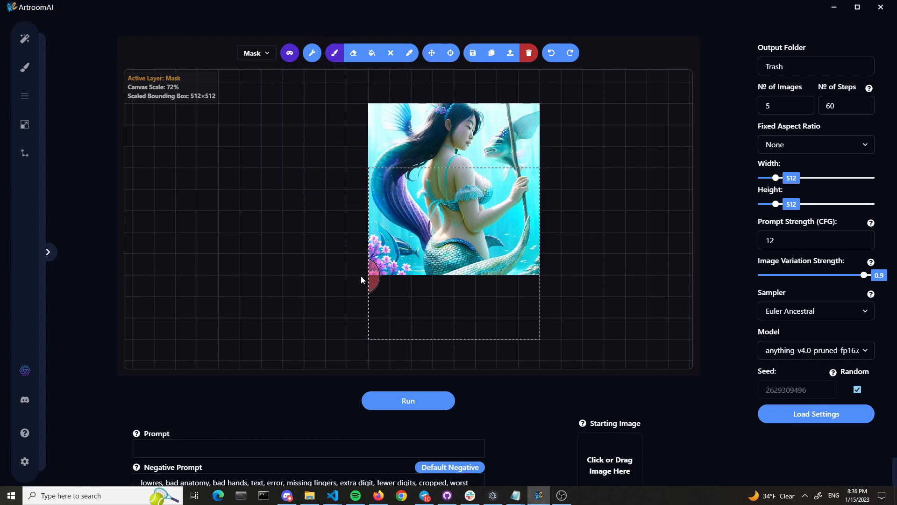
mouse_move(373, 292)
mouse_down()
mouse_move(379, 333)
mouse_move(385, 347)
mouse_move(456, 319)
mouse_move(489, 334)
mouse_move(522, 327)
mouse_move(533, 345)
mouse_up()
mouse_move(534, 310)
mouse_down()
mouse_move(523, 299)
mouse_move(471, 303)
mouse_move(444, 293)
mouse_move(416, 296)
mouse_move(424, 308)
mouse_up()
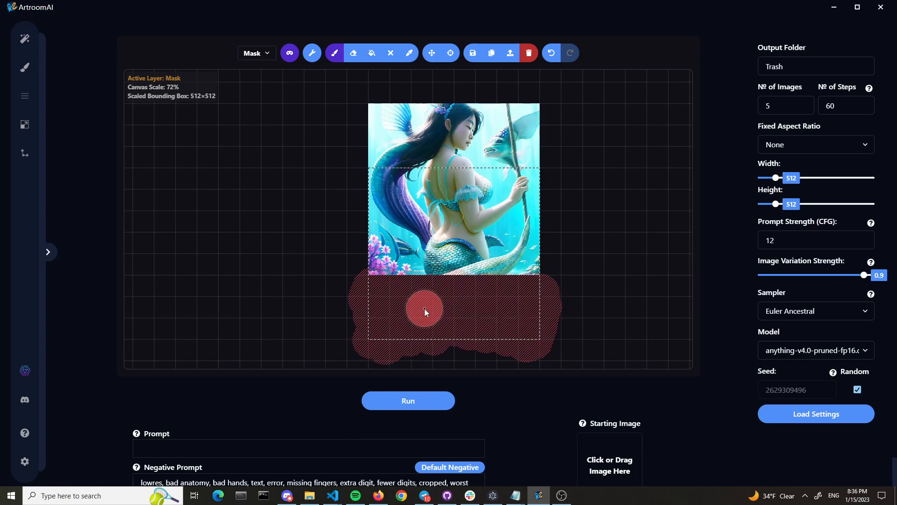
mouse_move(379, 243)
mouse_down()
mouse_move(398, 282)
mouse_move(369, 240)
mouse_move(375, 265)
mouse_move(388, 277)
mouse_move(389, 248)
mouse_move(406, 277)
mouse_move(359, 219)
mouse_up()
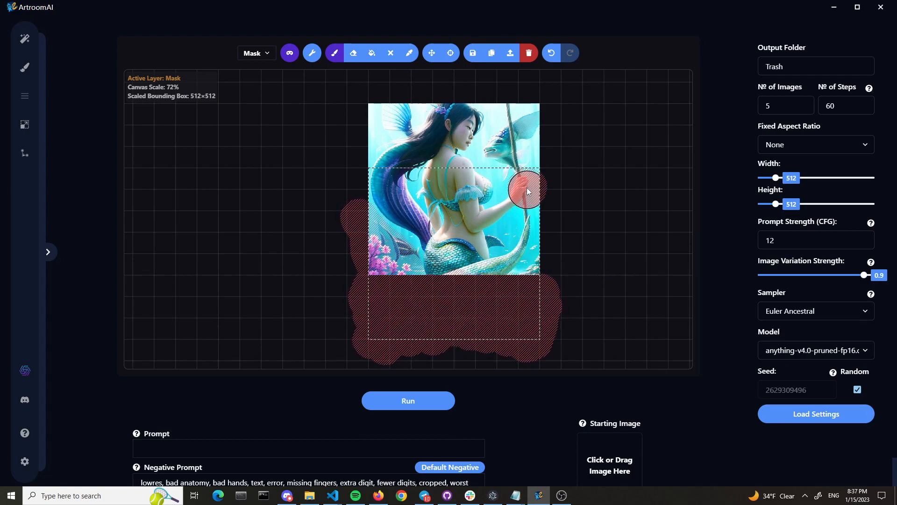
mouse_move(524, 191)
mouse_down()
mouse_move(529, 184)
mouse_move(531, 191)
mouse_up()
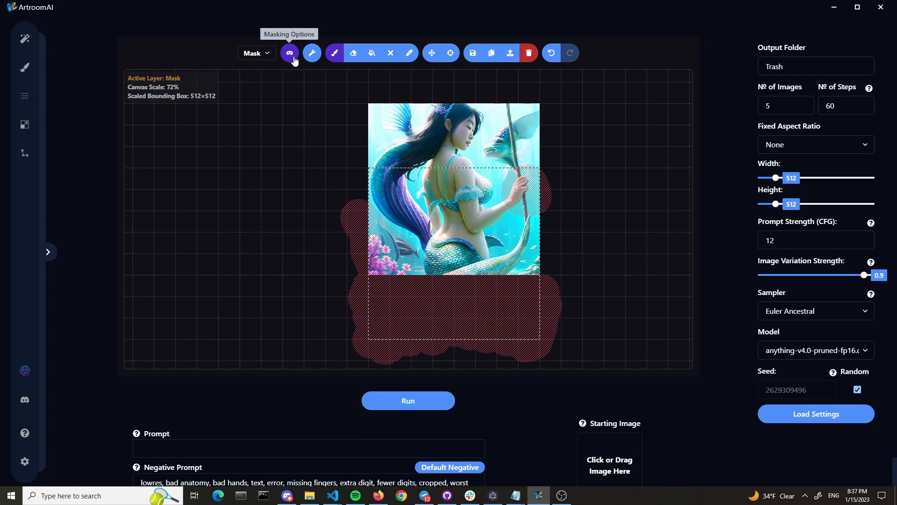
key(q)
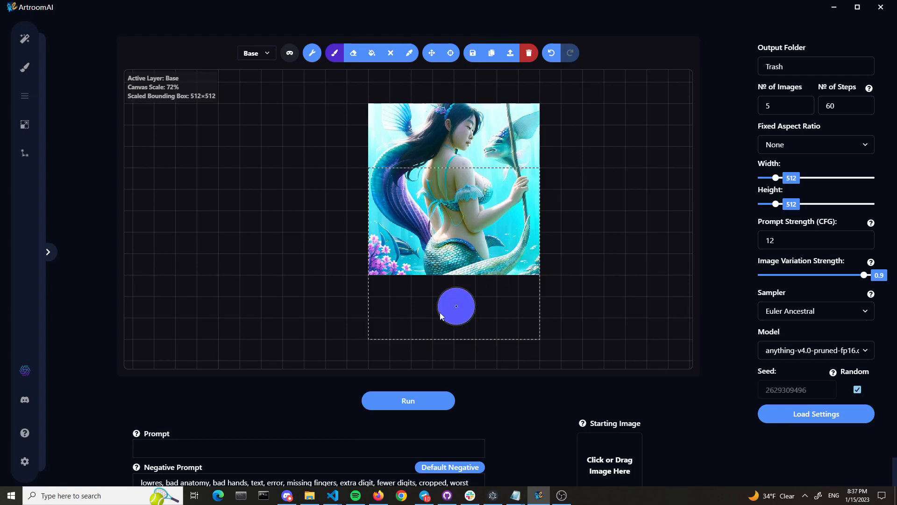
key(q)
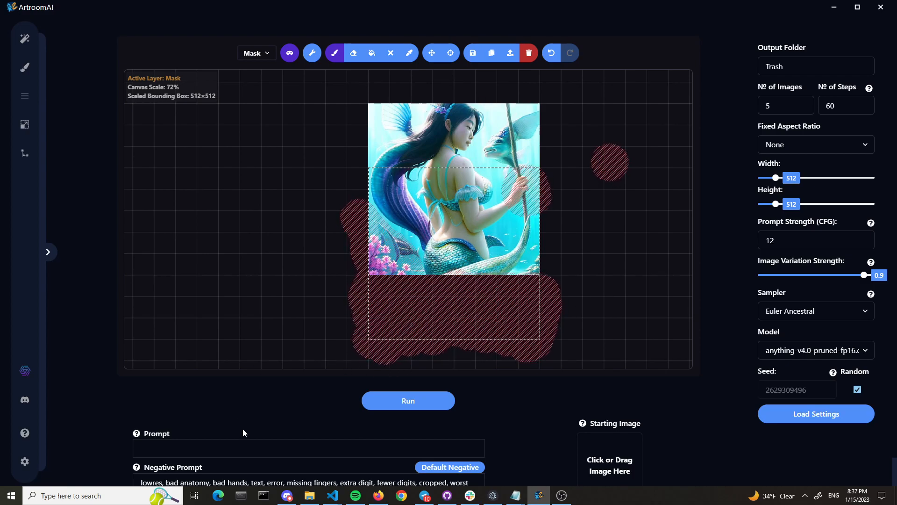
Enter the prompt "a mermaid holding a staff in an ocean" and start the generation
click(223, 448)
text(a)
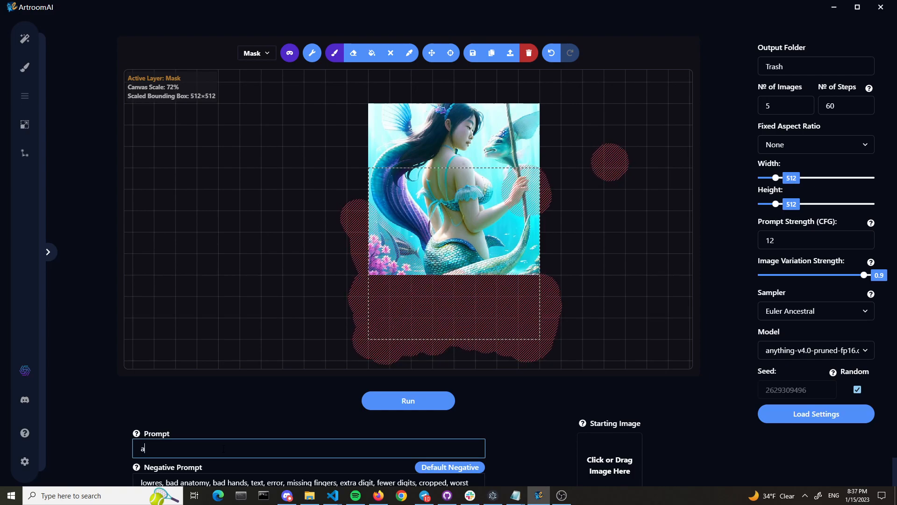
text( mermaid holding a staff)
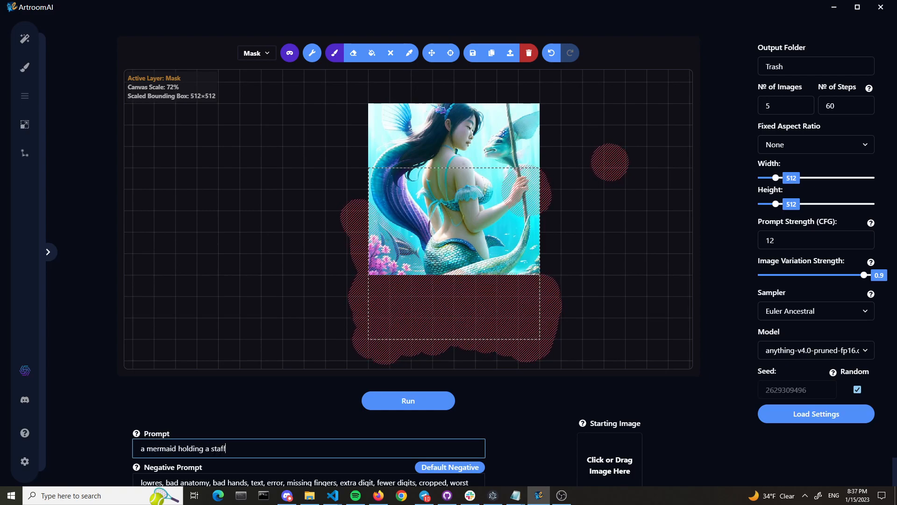
text( in an ocean)
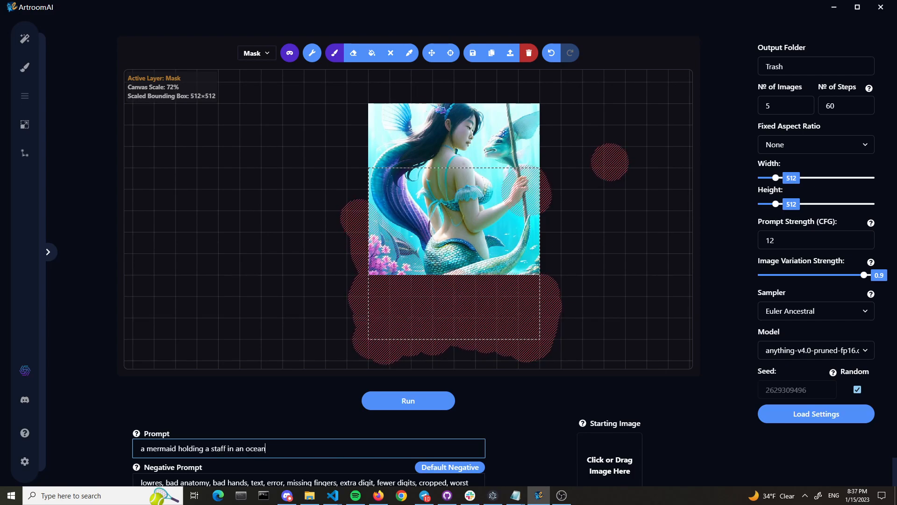
click(400, 410)
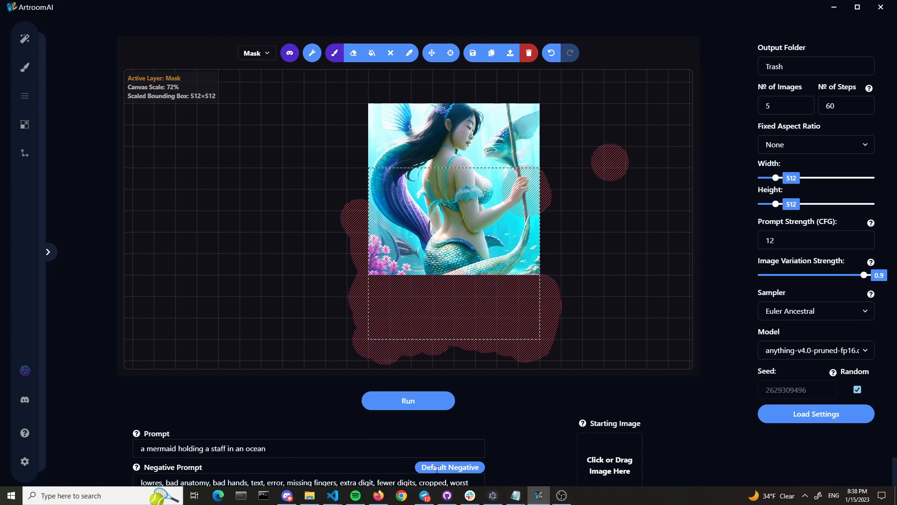
Save the settings with Debug Mode enabled, move the console window aside and run the mermaid generation again from Paint
click(24, 461)
click(114, 328)
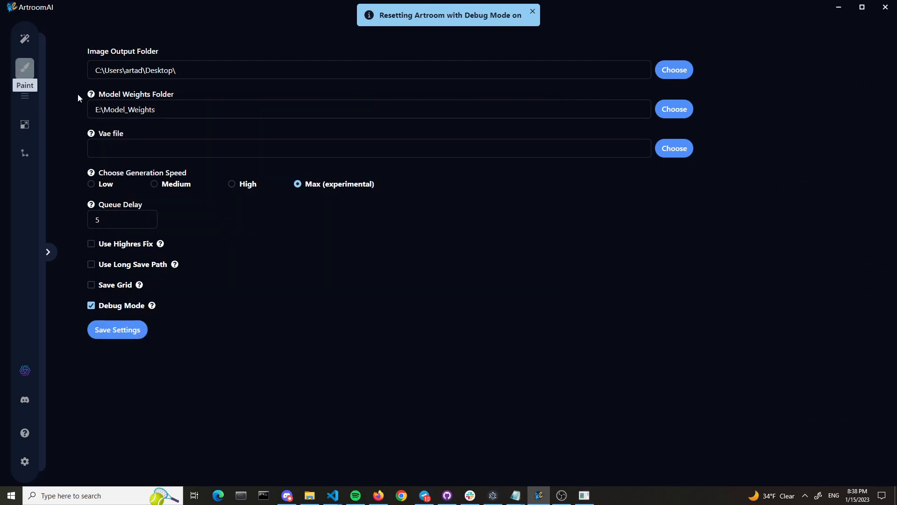
drag(297, 99, 896, 100)
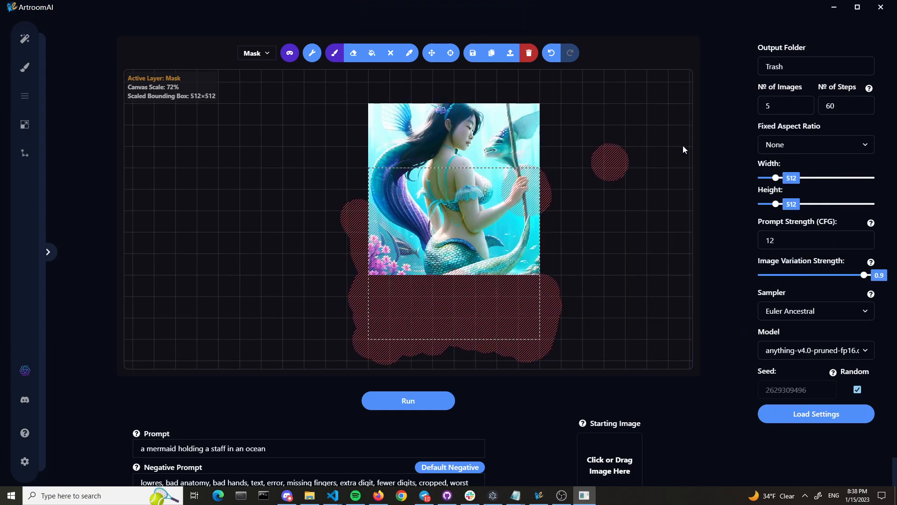
click(432, 402)
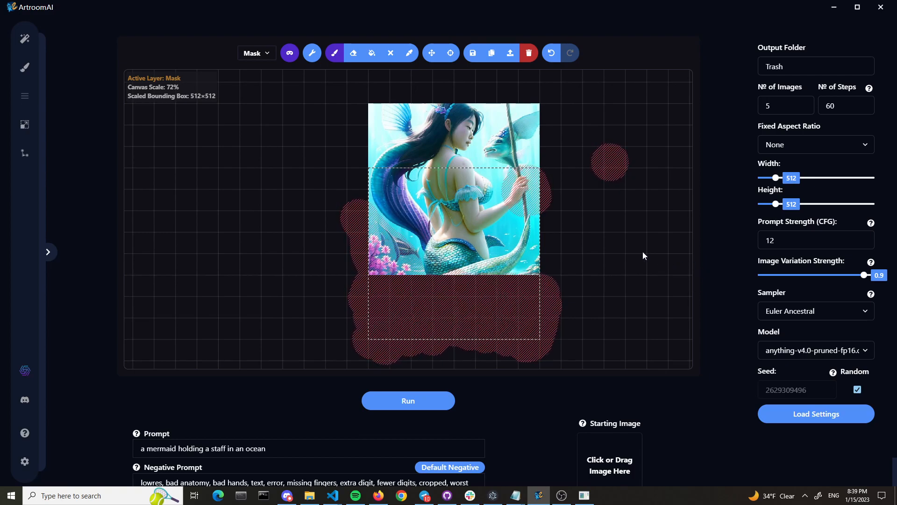
Switch to the base layer and compare the generated variations of the extended mermaid image on the canvas
key(q)
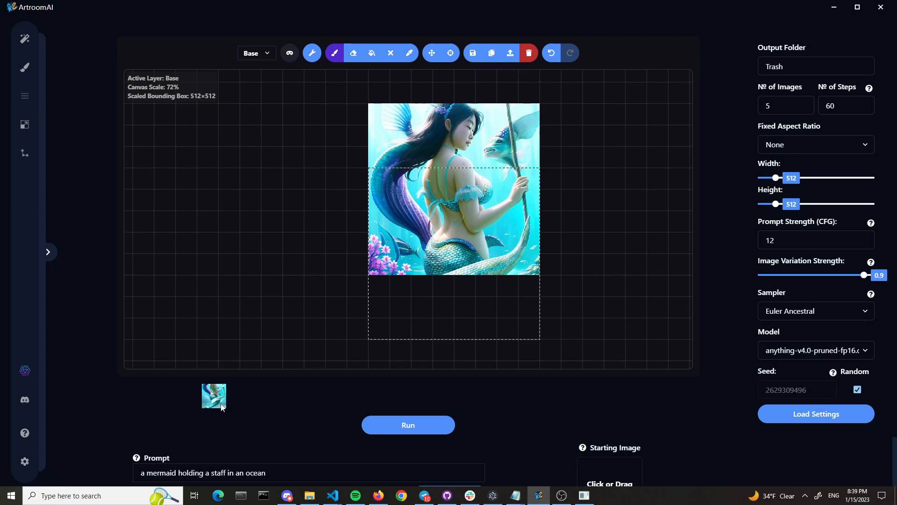
click(214, 398)
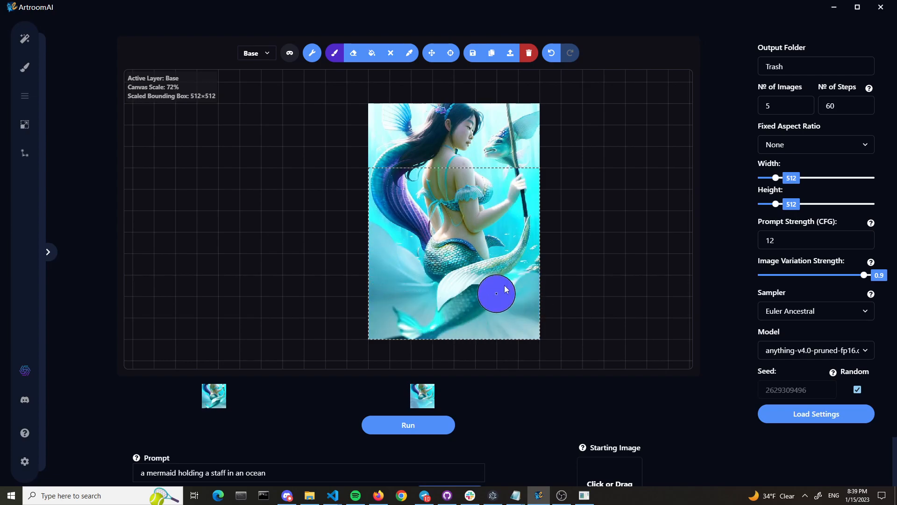
click(425, 396)
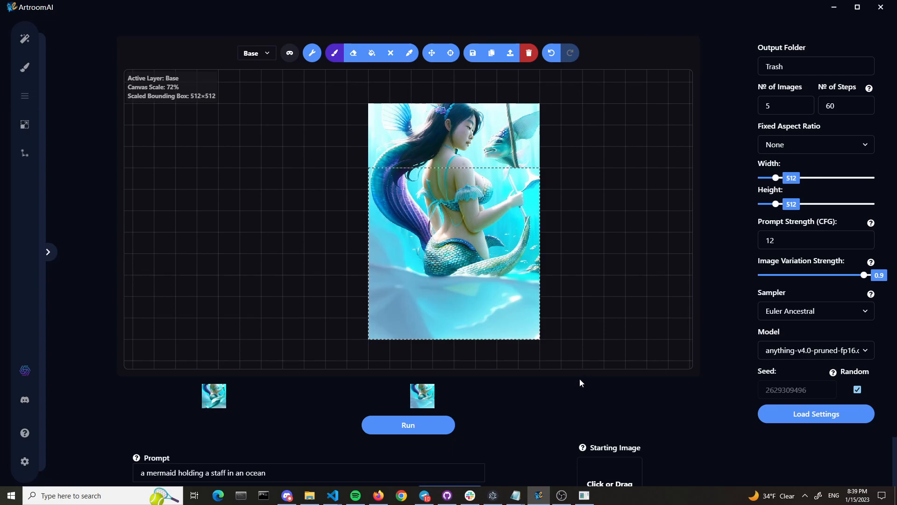
click(499, 397)
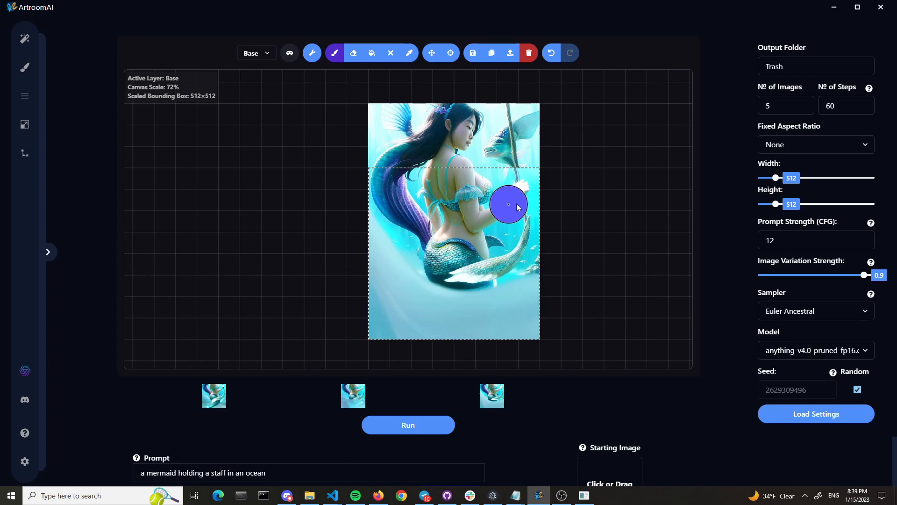
click(519, 390)
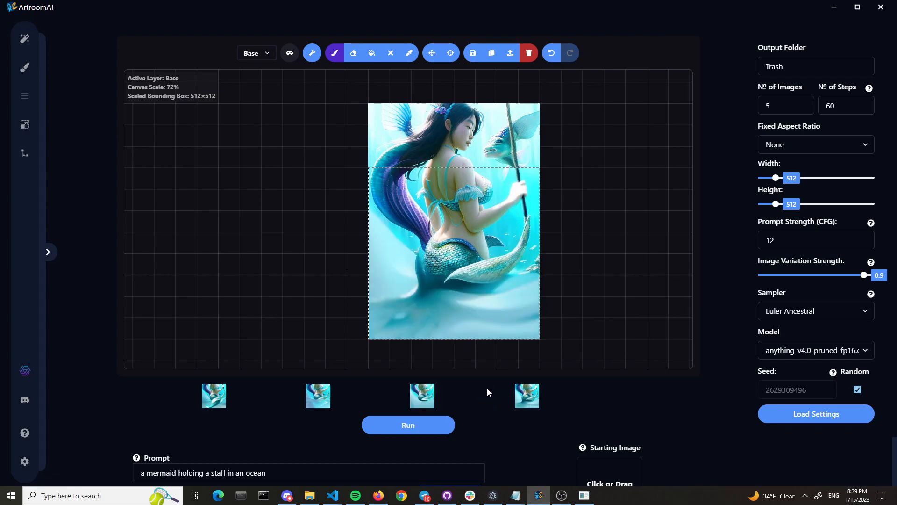
click(422, 393)
click(318, 397)
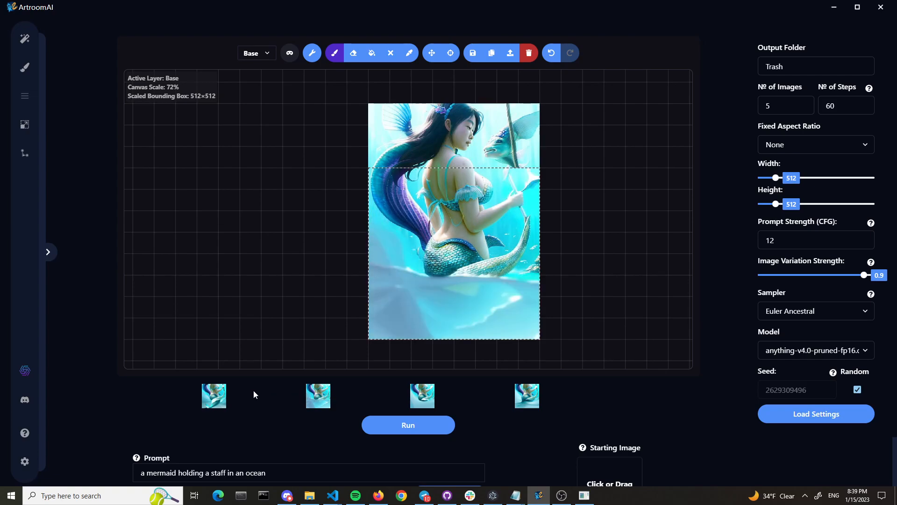
click(218, 393)
click(321, 392)
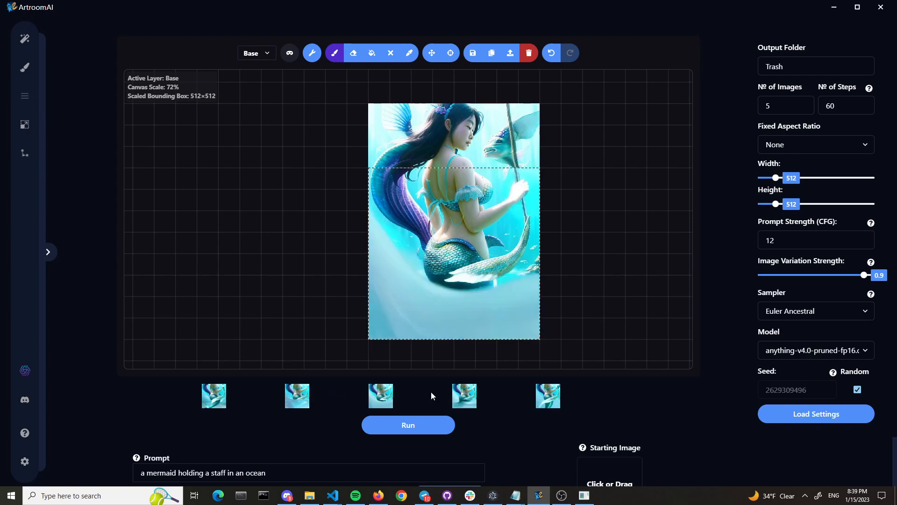
Compare the five extended variations on the canvas and keep the fifth one, with the long tail fin sweeping across the lower image
click(548, 400)
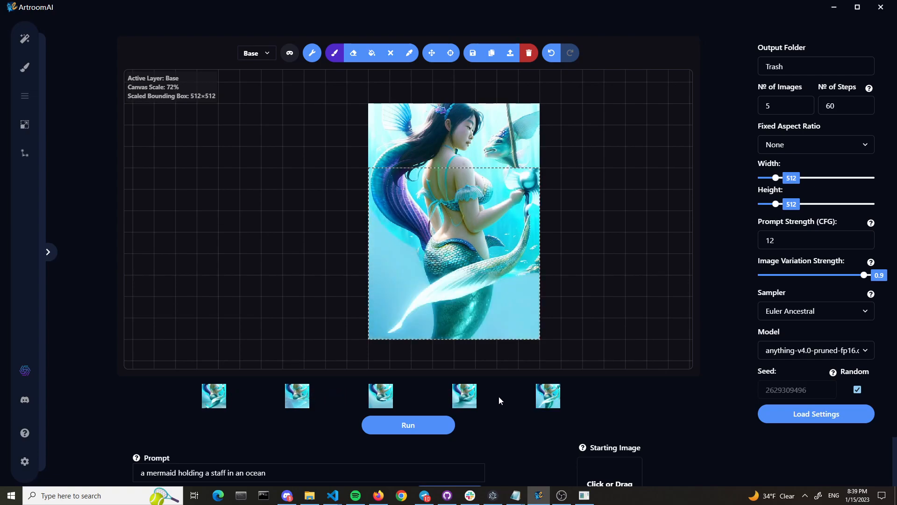
click(454, 397)
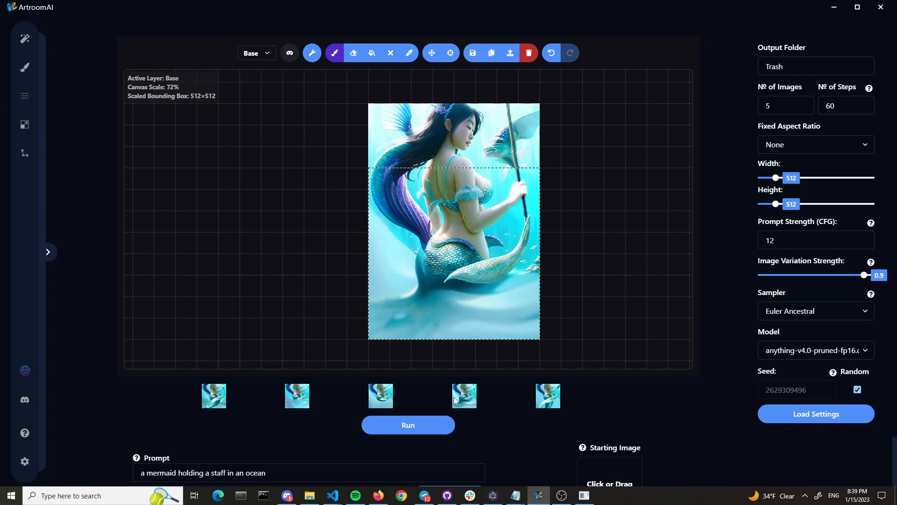
click(557, 394)
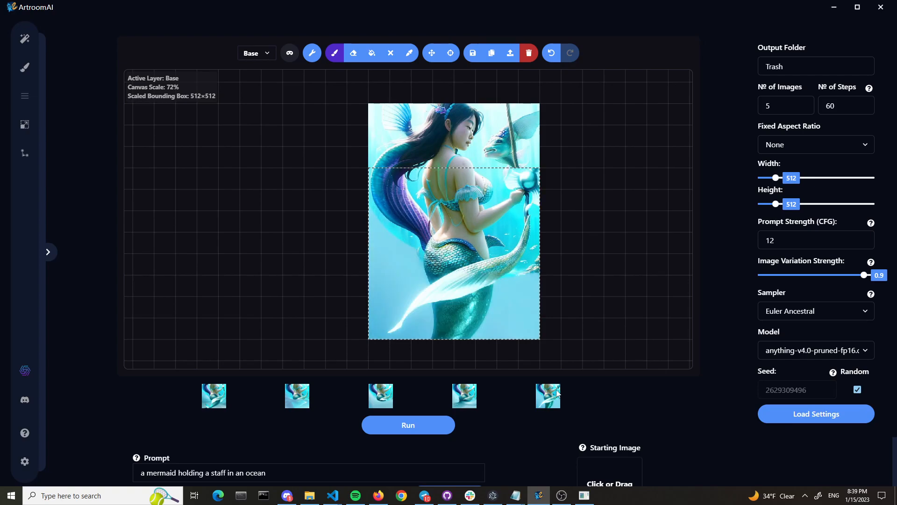
click(456, 396)
click(541, 398)
click(464, 397)
click(381, 397)
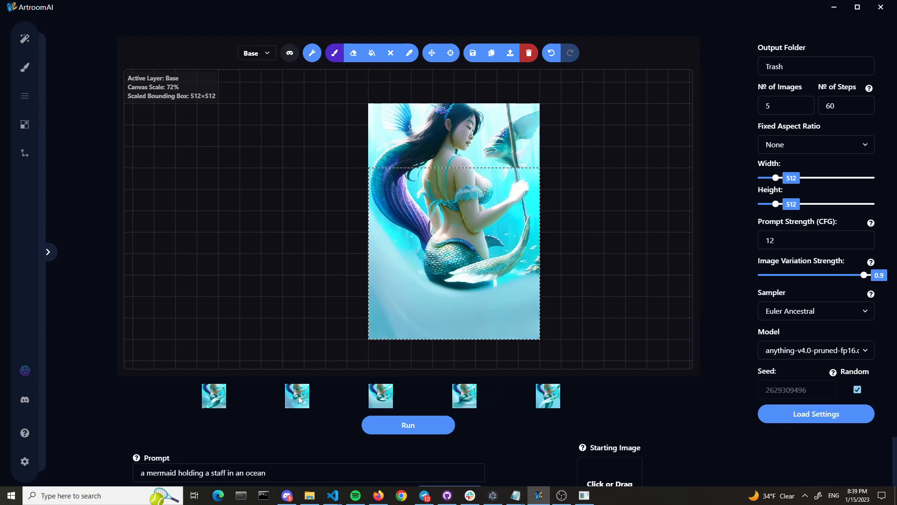
click(298, 396)
click(216, 395)
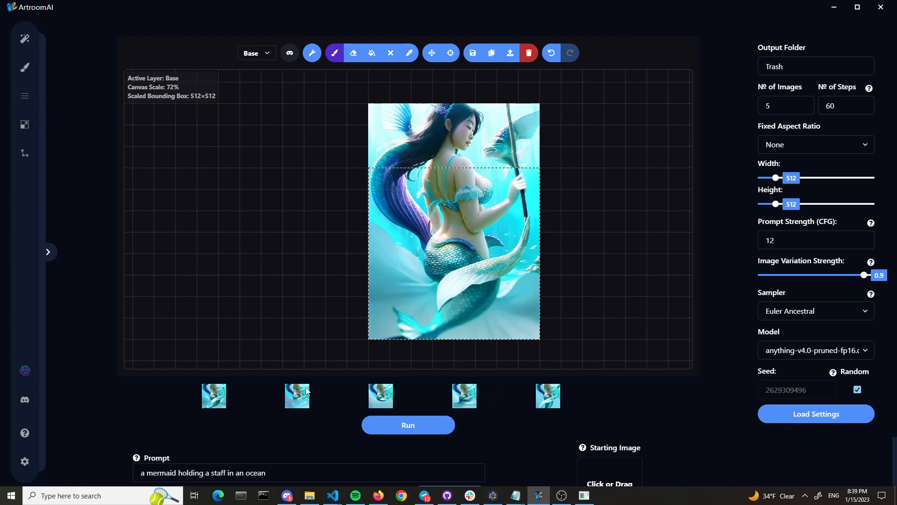
click(307, 390)
click(381, 395)
click(468, 391)
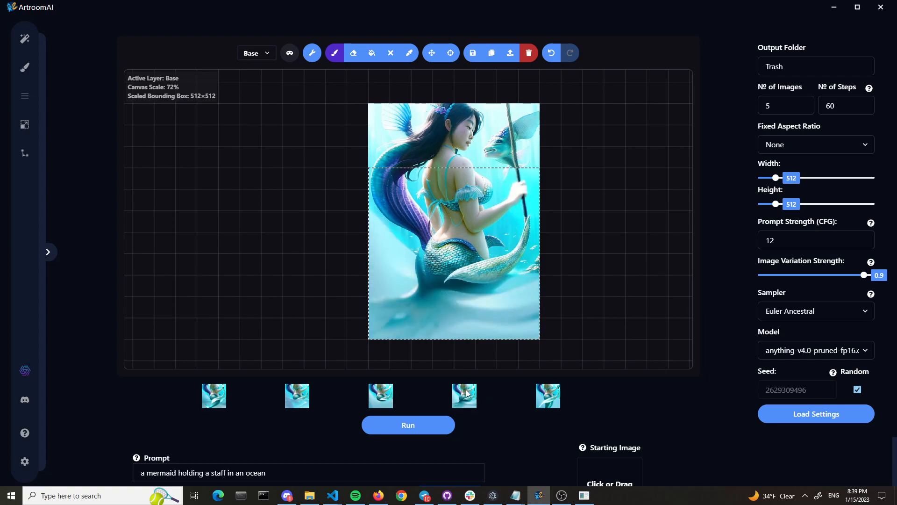
click(539, 397)
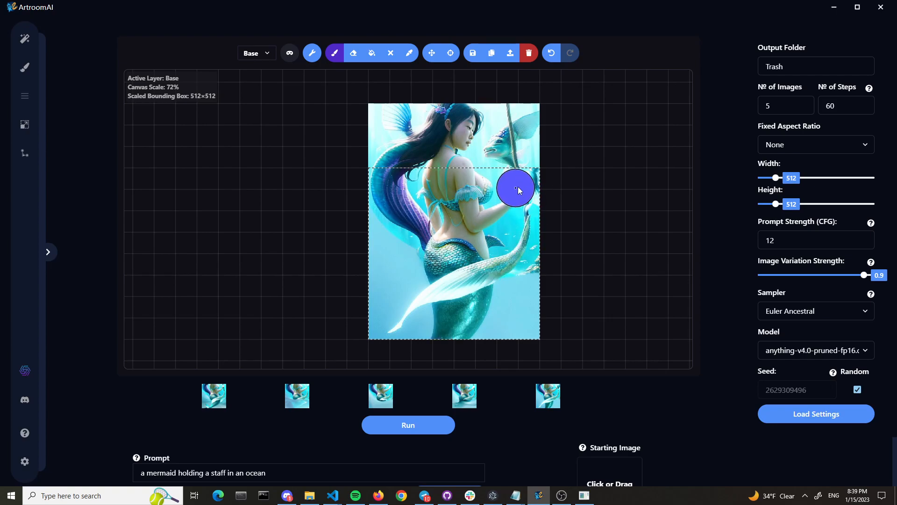
Erase the mask except around the hand holding the staff, and enlarge the bounding box to 512×704 over the whole image
key(q)
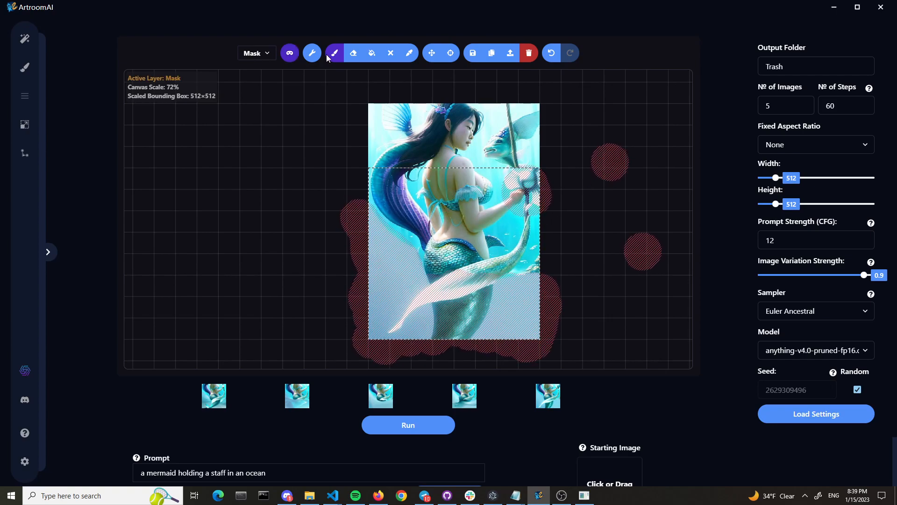
click(351, 55)
mouse_move(353, 232)
mouse_down()
mouse_move(371, 217)
mouse_move(362, 211)
mouse_move(366, 249)
mouse_move(353, 251)
mouse_move(348, 236)
mouse_move(357, 253)
mouse_move(373, 248)
mouse_move(391, 261)
mouse_move(427, 329)
mouse_move(410, 367)
mouse_move(381, 303)
mouse_move(440, 285)
mouse_move(456, 330)
mouse_move(378, 345)
mouse_move(408, 351)
mouse_move(303, 336)
mouse_move(376, 362)
mouse_move(514, 324)
mouse_move(532, 299)
mouse_move(507, 285)
mouse_move(597, 303)
mouse_move(648, 237)
mouse_move(622, 246)
mouse_up()
mouse_move(620, 181)
mouse_down()
mouse_move(569, 213)
mouse_move(630, 221)
mouse_up()
mouse_move(548, 209)
mouse_down()
mouse_move(513, 224)
mouse_move(517, 193)
mouse_move(534, 189)
mouse_up()
click(334, 53)
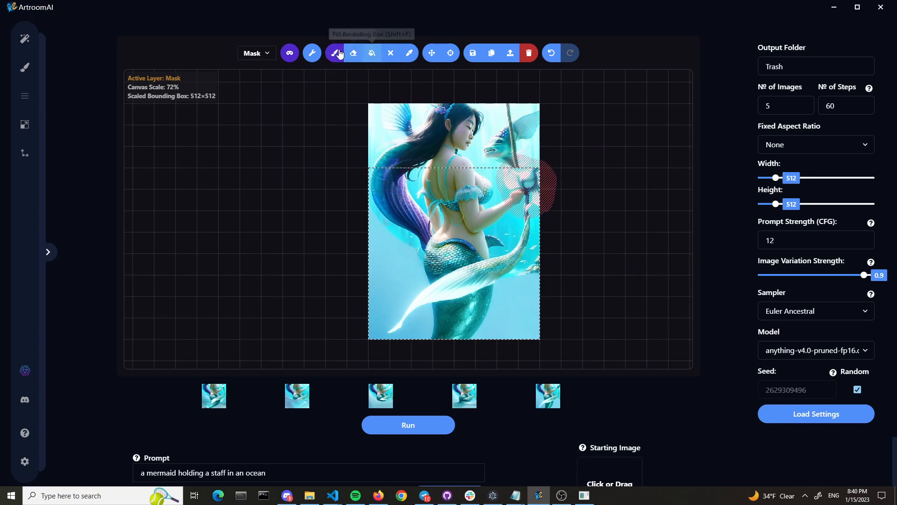
click(432, 53)
drag(453, 168, 454, 104)
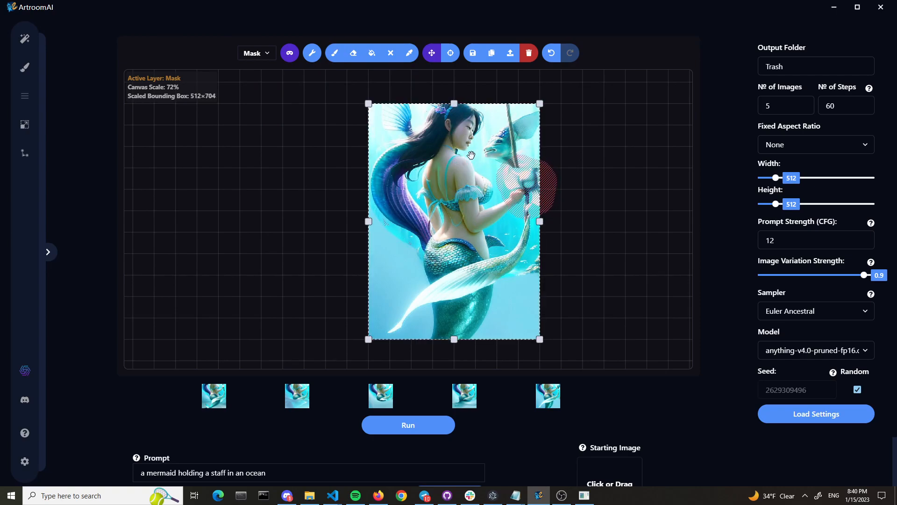
Paint the mask over the water and the lower tail at the bottom of the image and run the generation
click(333, 55)
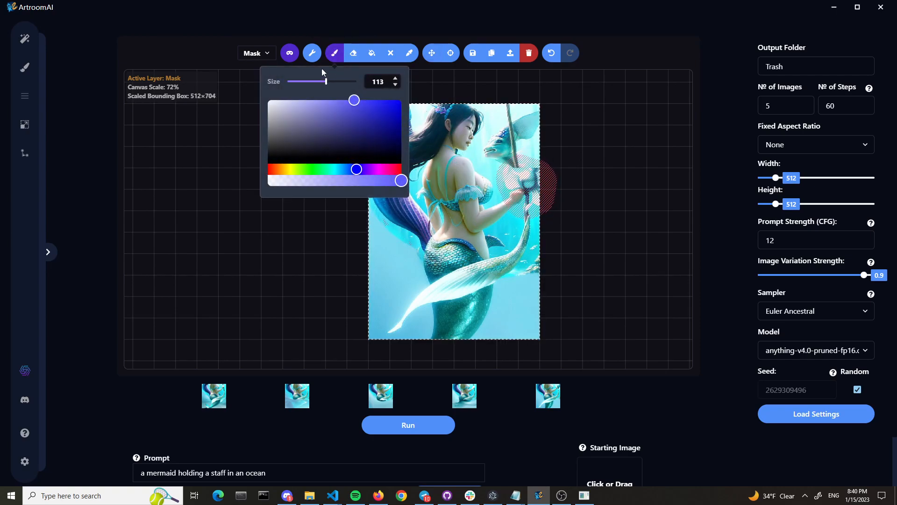
click(335, 55)
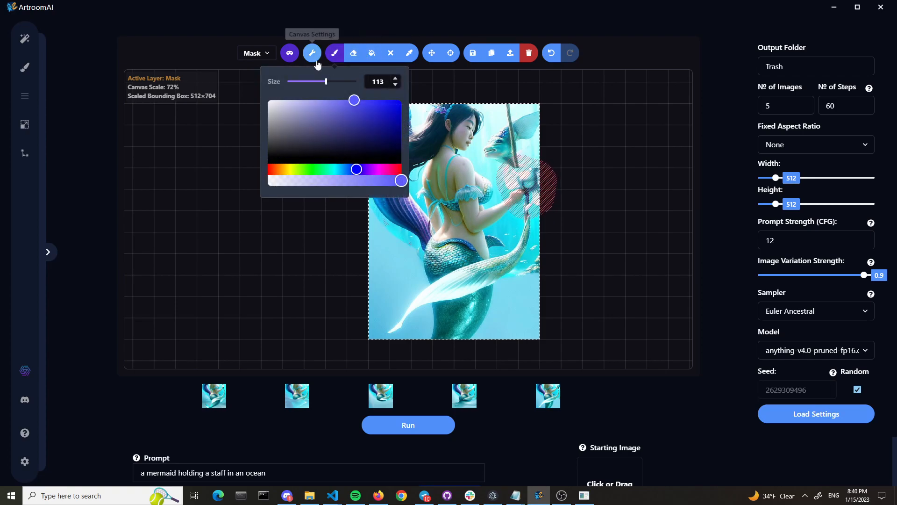
mouse_move(375, 245)
mouse_down()
mouse_move(402, 268)
mouse_move(403, 287)
mouse_move(377, 328)
mouse_move(395, 334)
mouse_move(390, 311)
mouse_move(412, 339)
mouse_up()
mouse_move(506, 314)
mouse_down()
mouse_move(505, 339)
mouse_move(516, 346)
mouse_move(505, 314)
mouse_move(521, 288)
mouse_move(537, 288)
mouse_move(537, 300)
mouse_move(511, 295)
mouse_move(470, 331)
mouse_up()
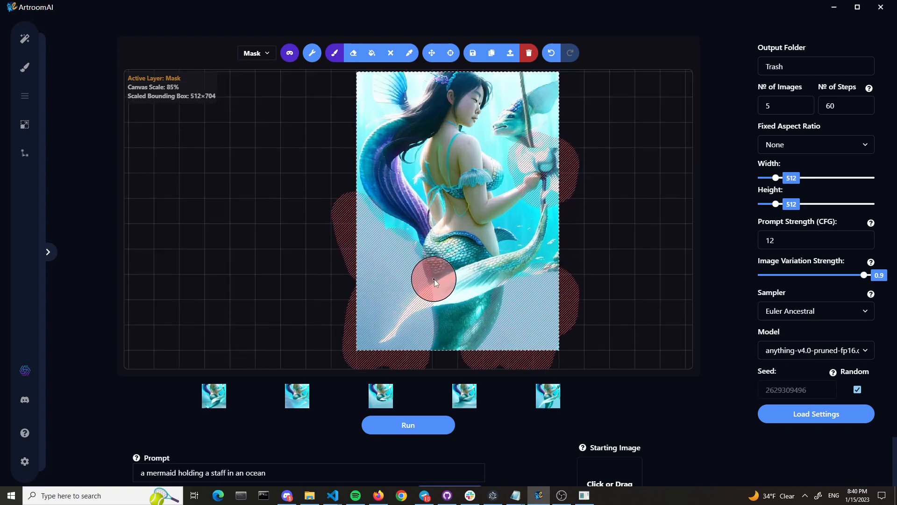
click(430, 428)
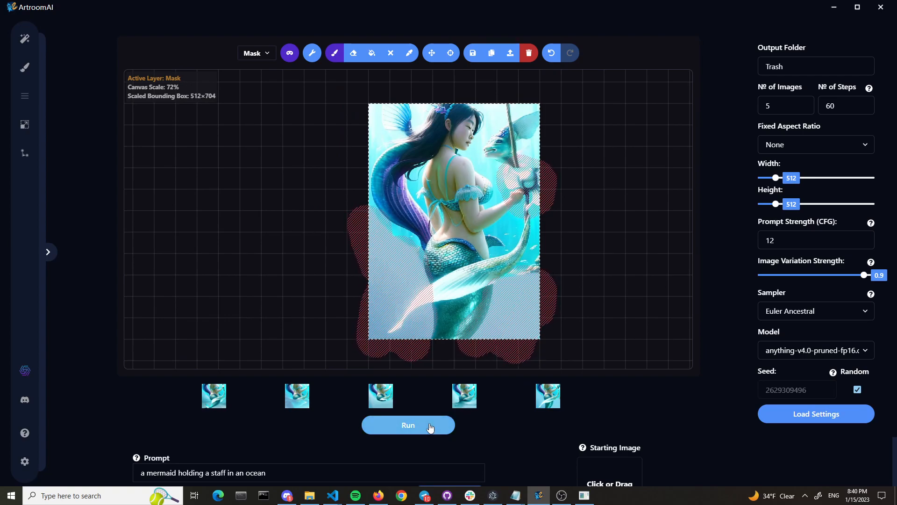
Switch to the base layer and preview the first full-height variations on the canvas as they are generated
key(q)
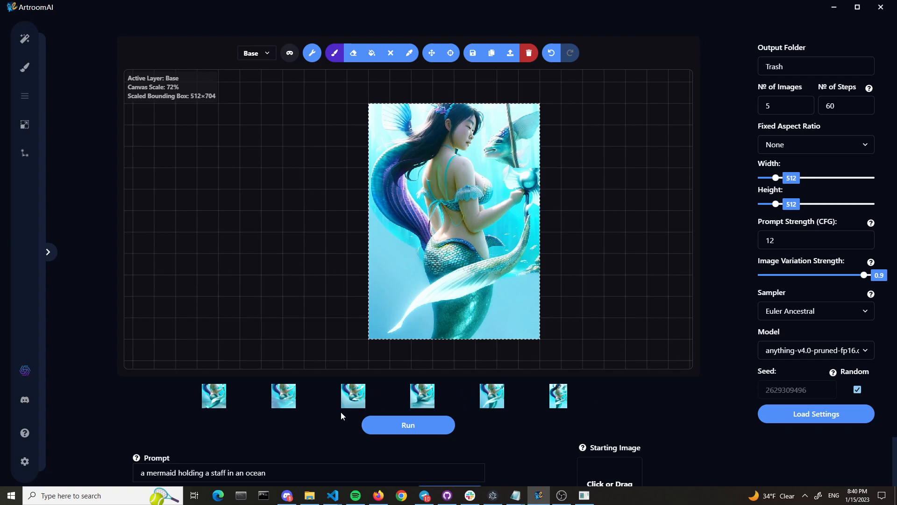
click(555, 399)
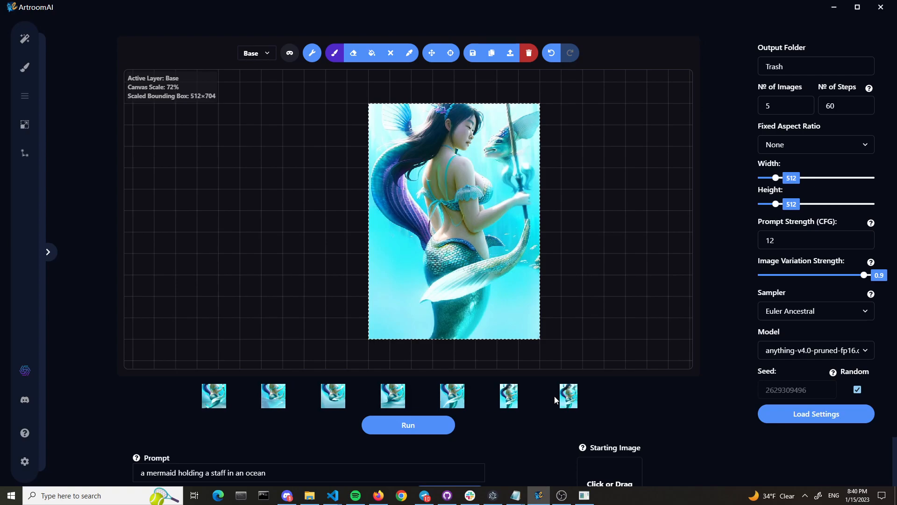
click(570, 400)
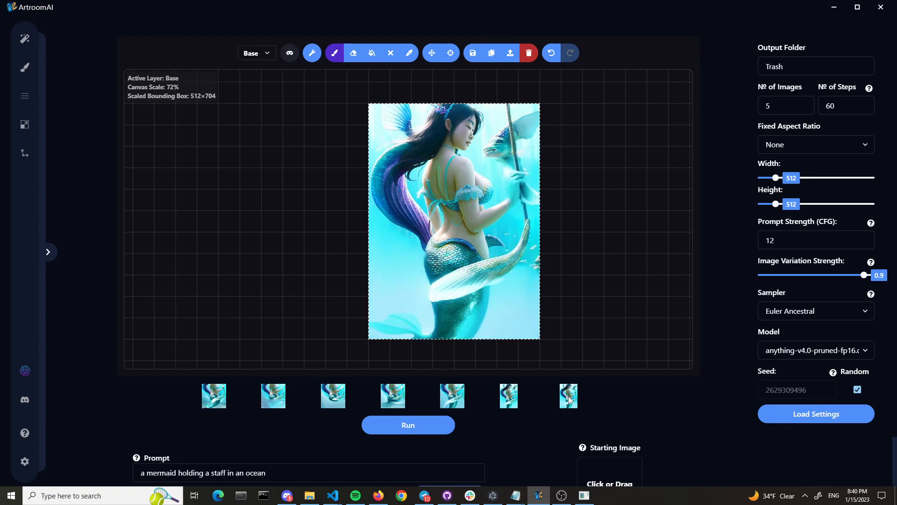
click(510, 400)
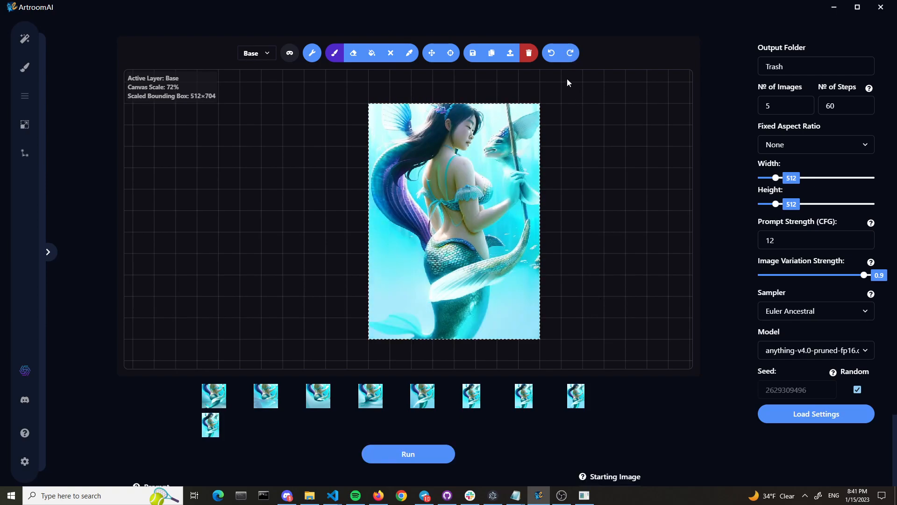
click(552, 55)
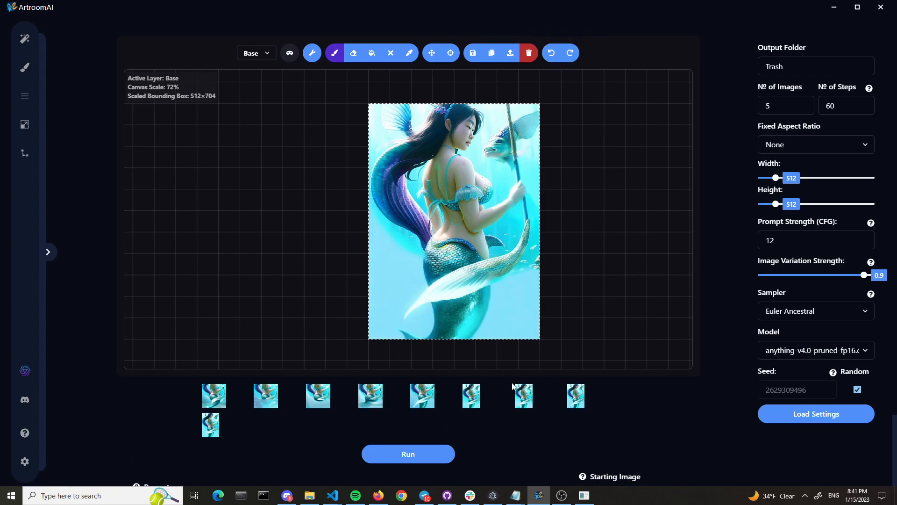
click(525, 396)
click(579, 400)
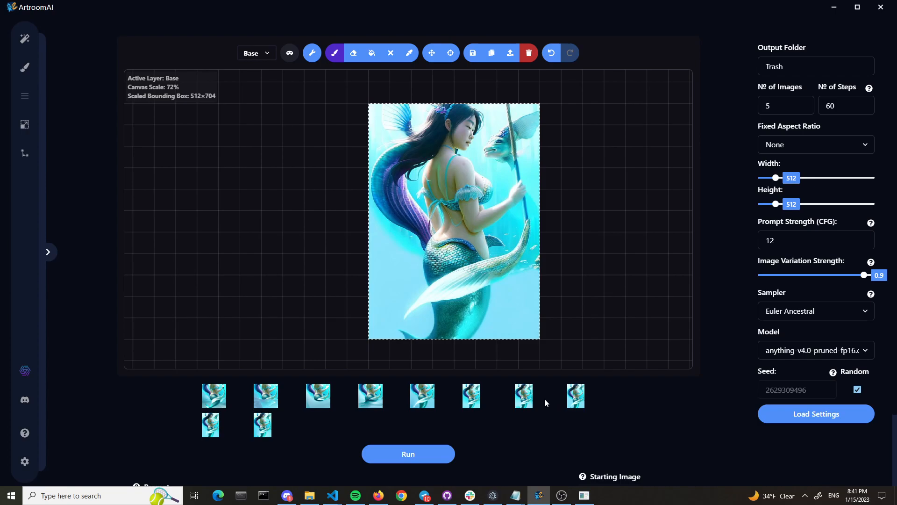
Compare all five full-height variations on the canvas and keep the first one
click(480, 402)
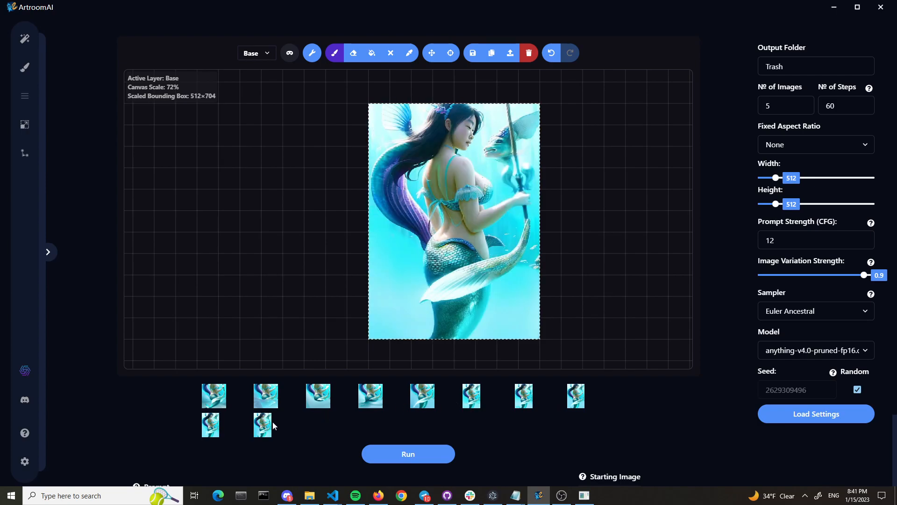
click(219, 418)
click(217, 424)
click(259, 425)
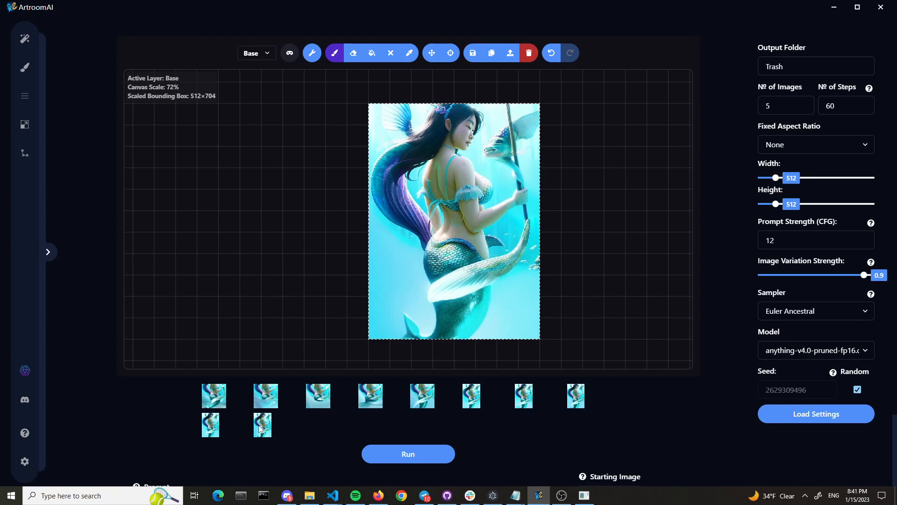
click(216, 425)
click(475, 394)
click(525, 398)
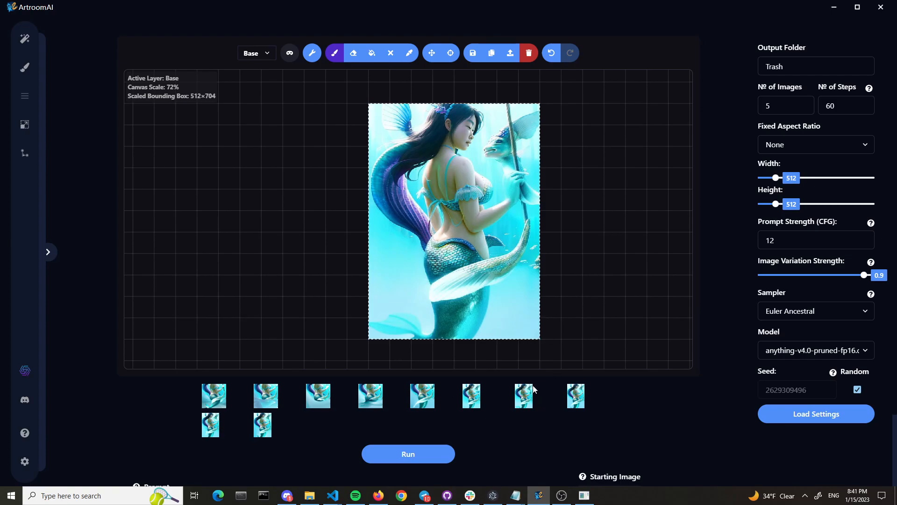
click(579, 393)
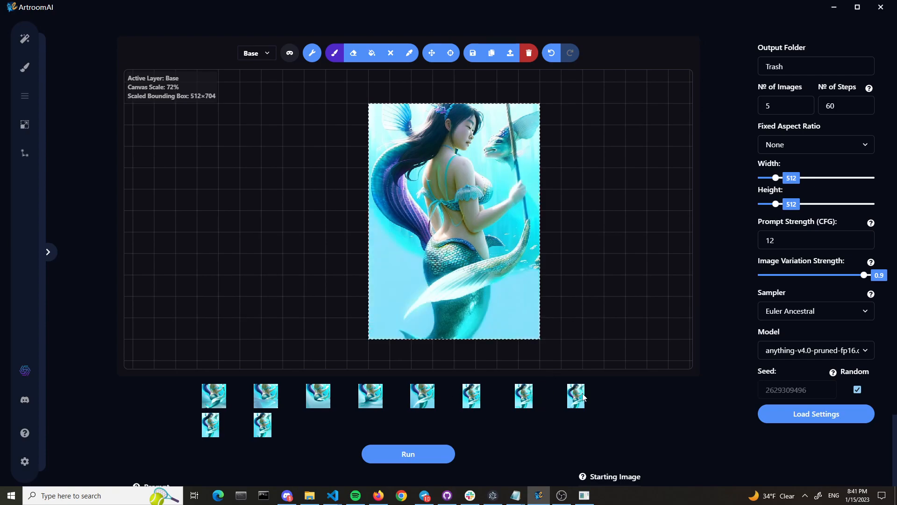
click(477, 396)
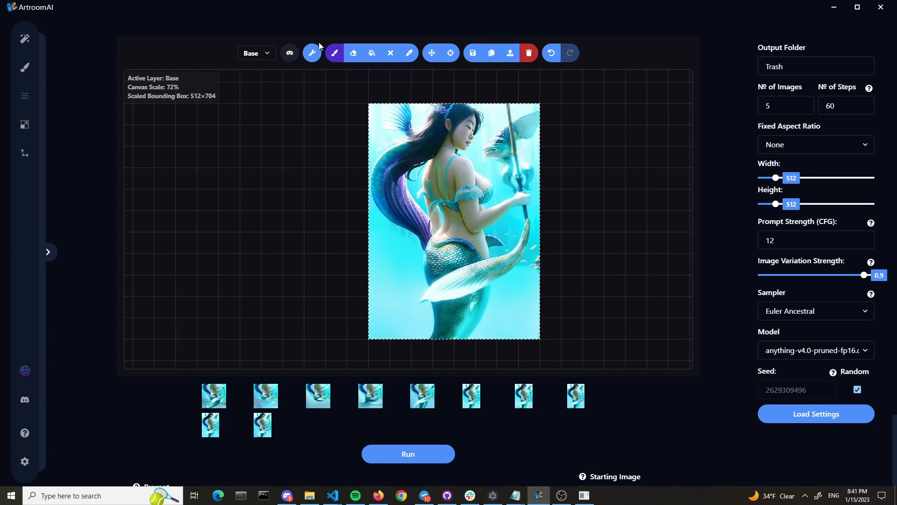
On the base layer, paint a solid yellow starfish shape in the water beside the lower tail, using a smaller brush
mouse_move(306, 55)
click(265, 55)
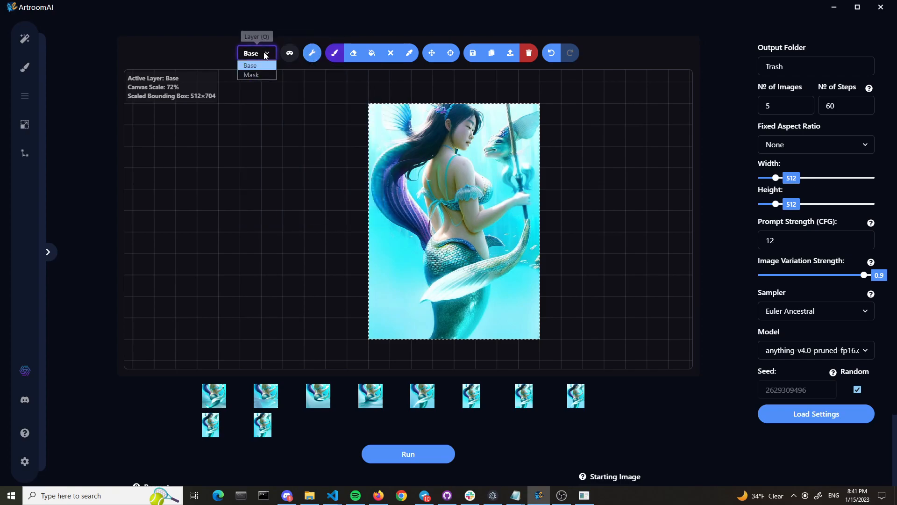
click(260, 66)
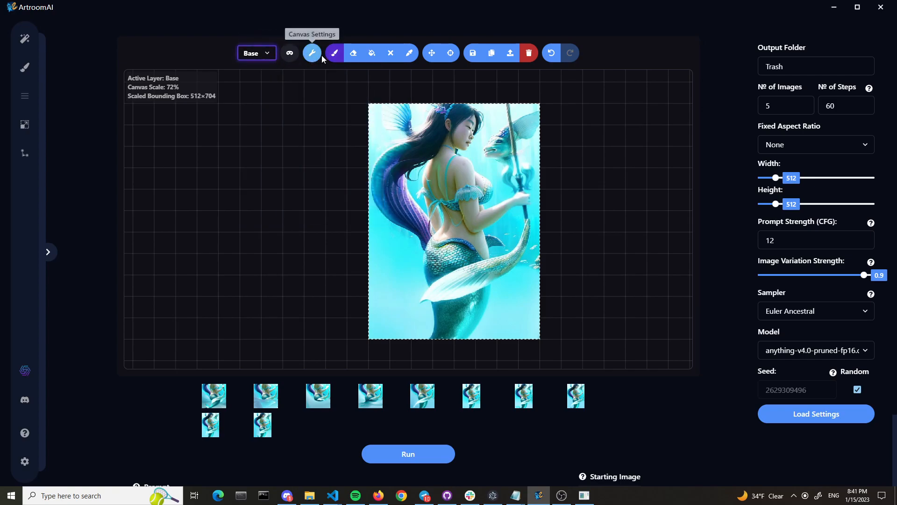
click(268, 56)
click(263, 66)
mouse_move(330, 55)
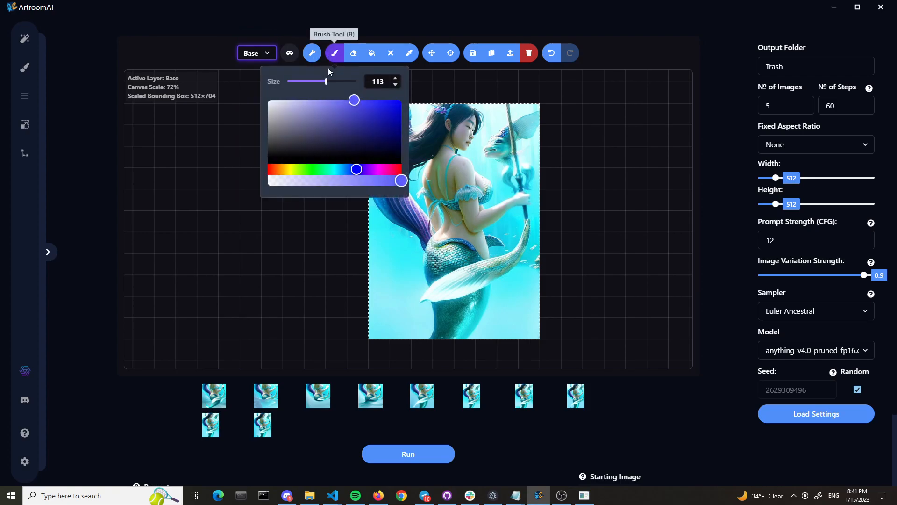
click(290, 169)
click(330, 127)
drag(340, 126, 397, 101)
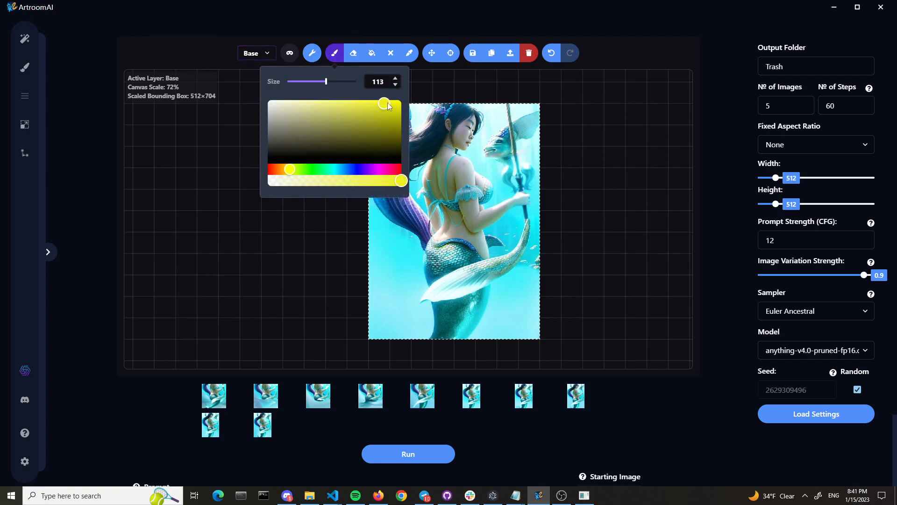
drag(326, 81, 303, 87)
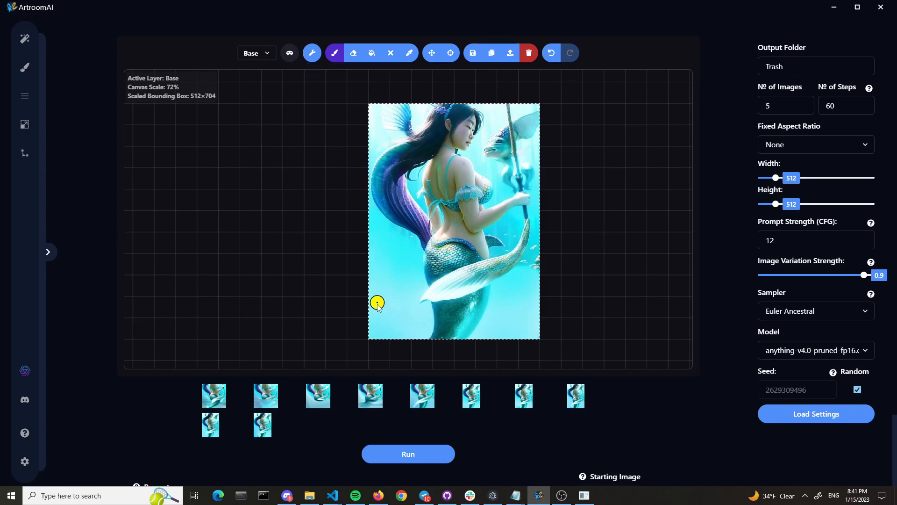
mouse_move(385, 301)
mouse_down()
mouse_move(390, 280)
mouse_move(386, 301)
mouse_move(401, 298)
mouse_move(387, 302)
mouse_move(400, 316)
mouse_move(391, 306)
mouse_move(373, 317)
mouse_move(370, 299)
mouse_up()
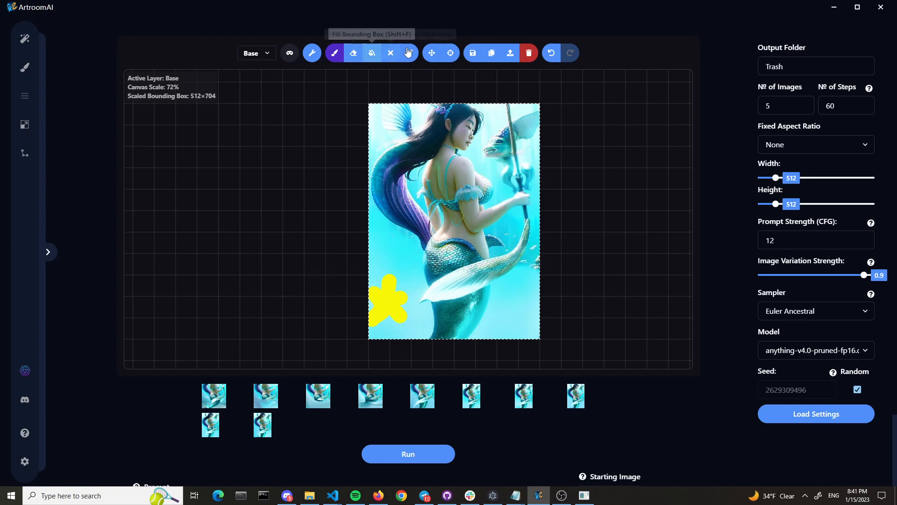
Place a 512×512 bounding box around the yellow star, extending past the image's left edge, and switch to the mask layer with a larger brush
click(432, 53)
drag(454, 104, 360, 167)
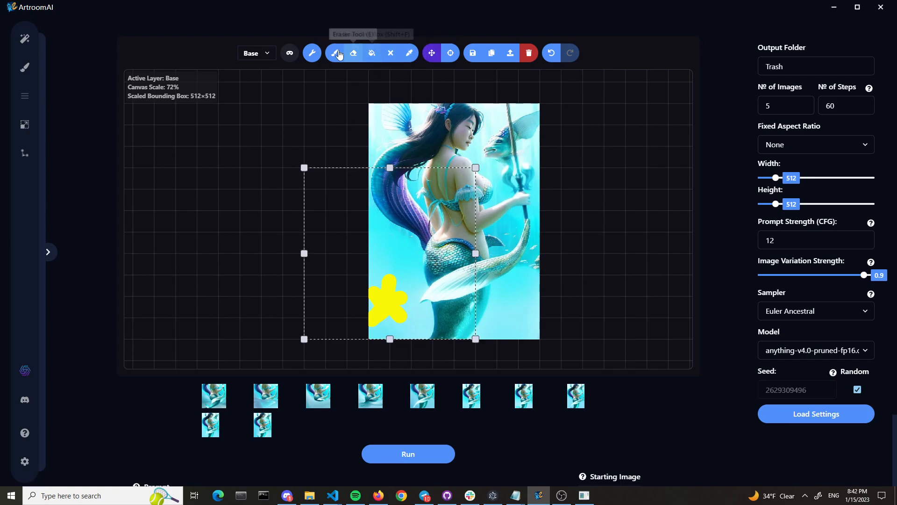
key(b)
key(b)
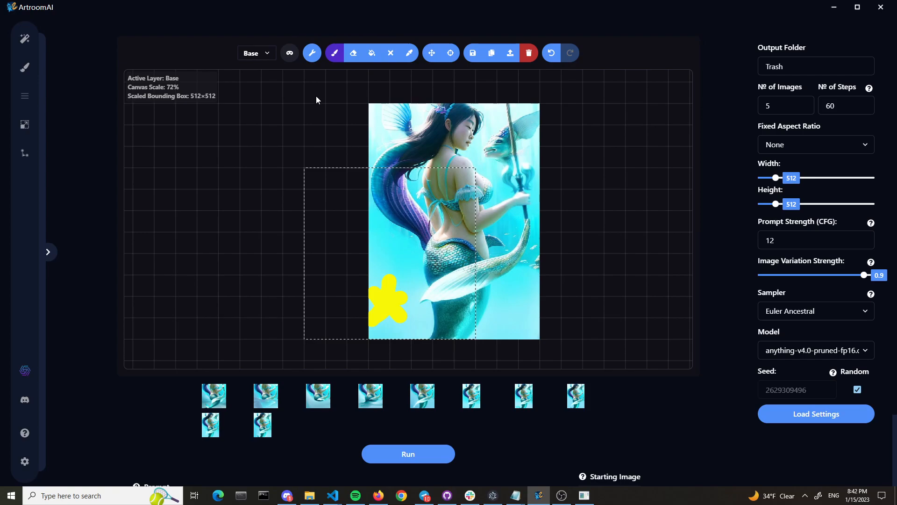
key(q)
click(335, 53)
drag(300, 81, 343, 85)
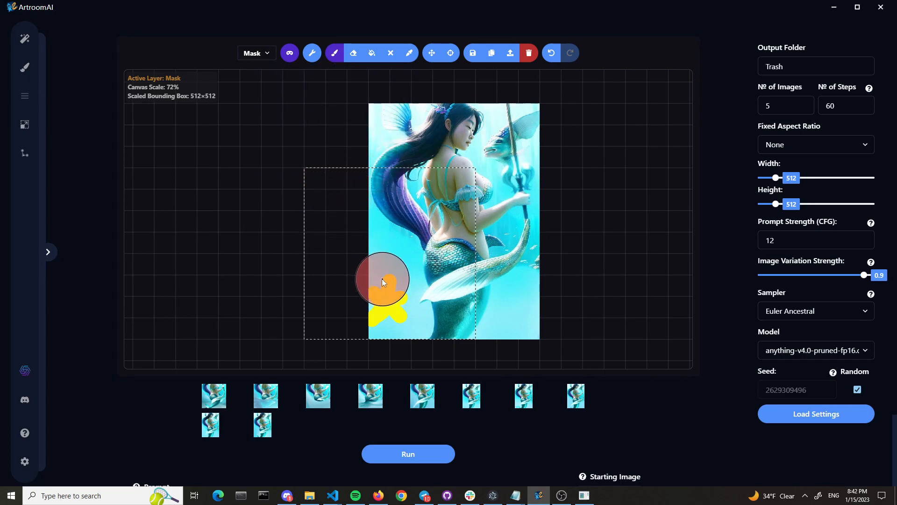
Return to the Paint canvas, set the brush size to 137, and enable the mask display
click(33, 47)
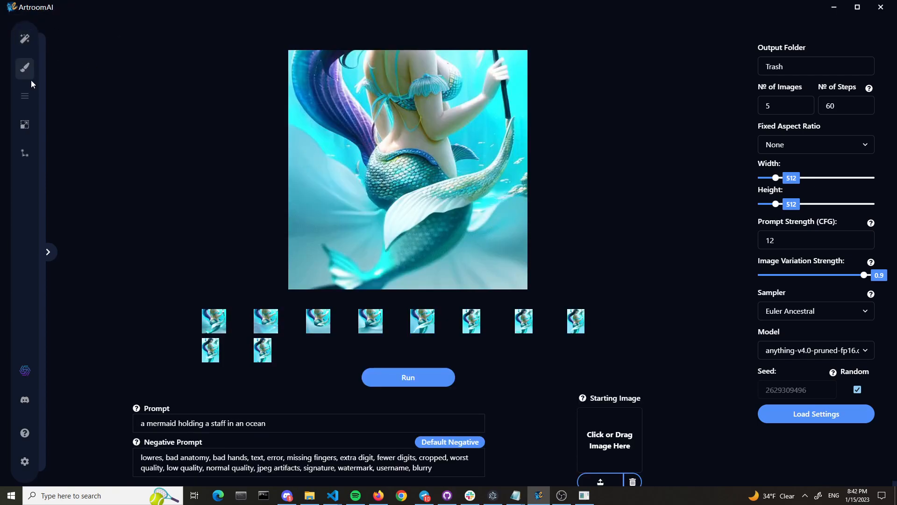
click(26, 68)
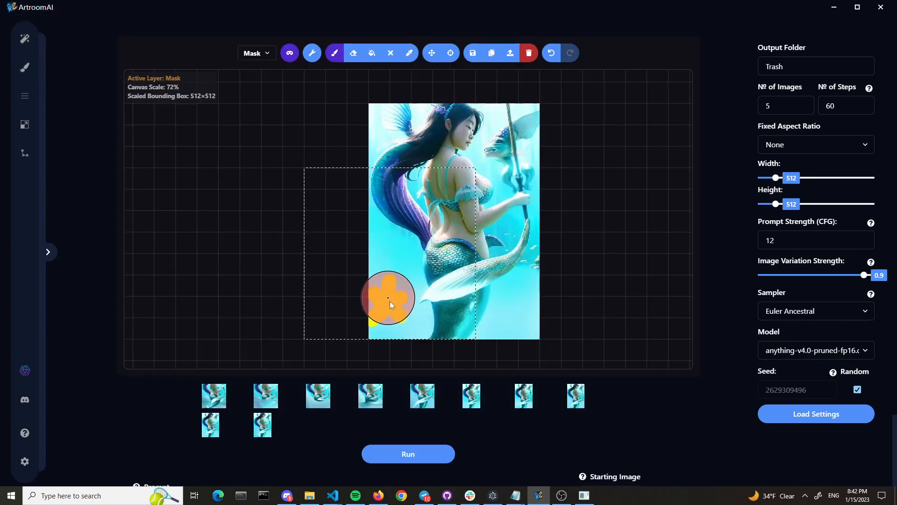
click(335, 52)
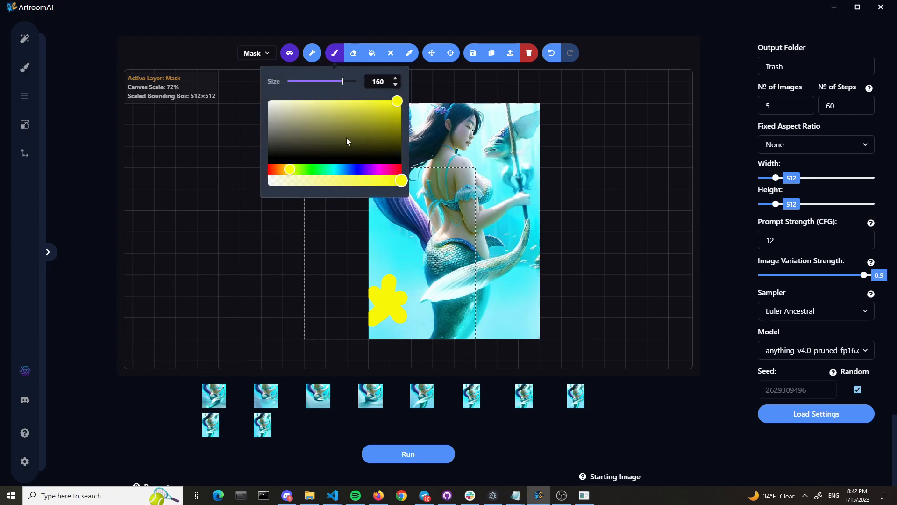
click(335, 81)
mouse_move(289, 52)
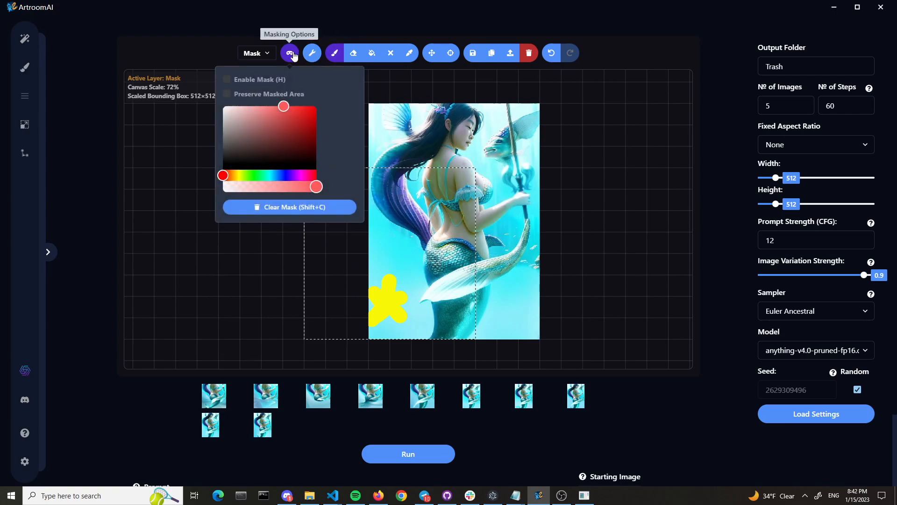
click(277, 82)
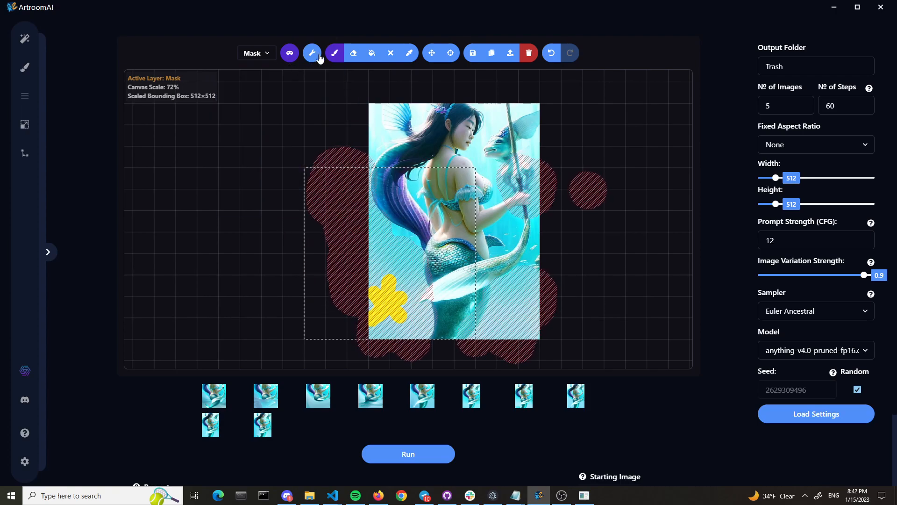
Erase the leftover mask strokes around and over the image and clear the rest of the mask
click(354, 55)
click(581, 187)
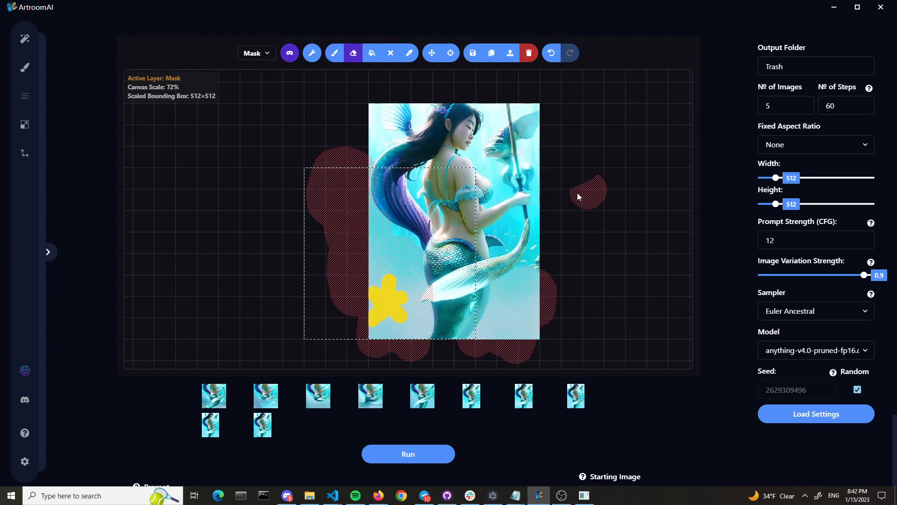
mouse_move(551, 285)
mouse_down()
mouse_move(511, 294)
mouse_move(506, 316)
mouse_move(483, 341)
mouse_move(514, 353)
mouse_up()
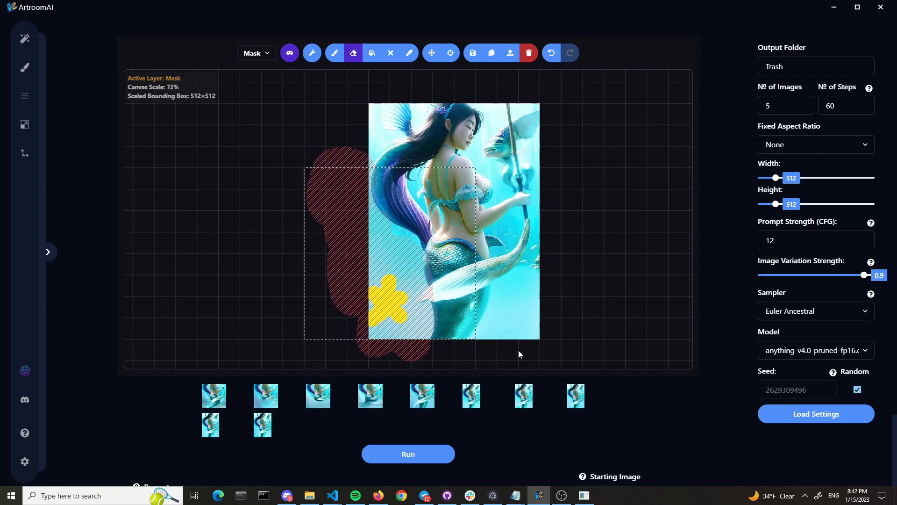
mouse_move(370, 359)
mouse_down()
mouse_move(433, 363)
mouse_move(315, 333)
mouse_move(335, 234)
mouse_move(326, 186)
mouse_move(304, 222)
mouse_move(363, 214)
mouse_move(384, 235)
mouse_move(416, 280)
mouse_move(403, 326)
mouse_move(363, 267)
mouse_move(377, 292)
mouse_up()
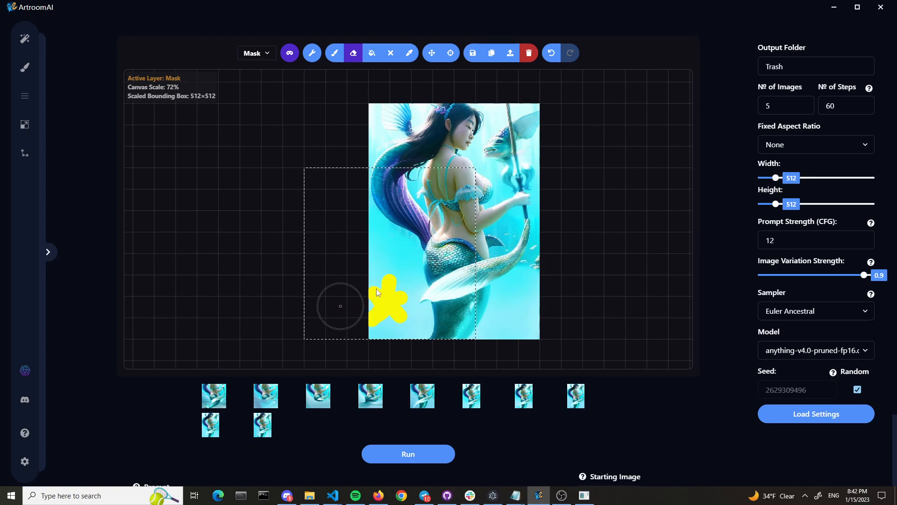
click(290, 54)
click(285, 207)
Mask the yellow starfish and the empty strip beside the image, and extend the bounding box to 512×704 up to the image's top edge
click(340, 54)
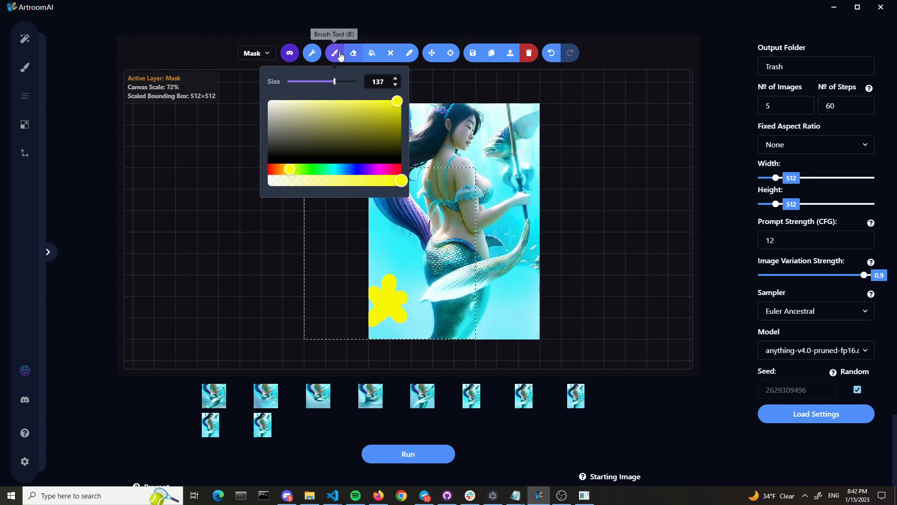
mouse_move(350, 321)
mouse_down()
mouse_move(317, 326)
mouse_move(315, 256)
mouse_move(319, 224)
mouse_move(339, 214)
mouse_move(337, 178)
mouse_move(345, 177)
mouse_move(353, 286)
mouse_move(380, 318)
mouse_move(385, 283)
mouse_move(394, 306)
mouse_up()
click(444, 54)
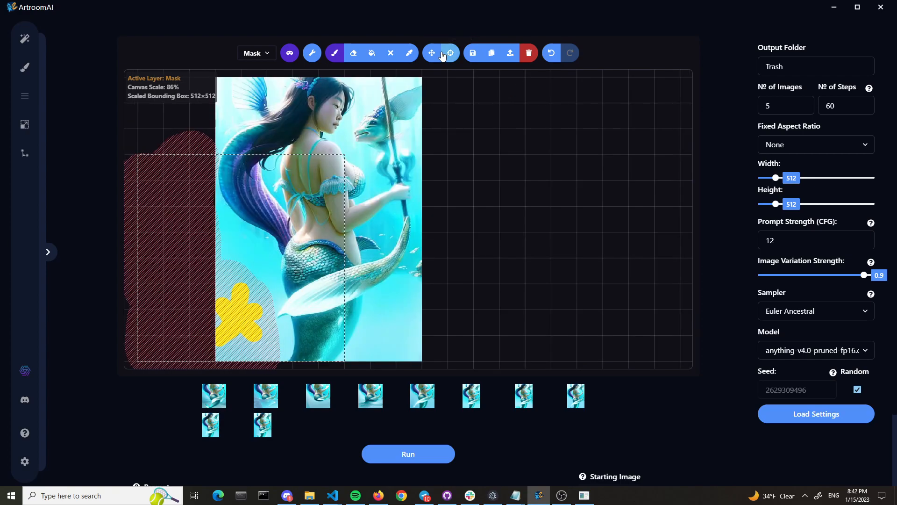
click(434, 55)
scroll(435, 115, down, 3)
mouse_move(296, 144)
mouse_down()
mouse_move(297, 88)
mouse_move(243, 103)
mouse_move(253, 109)
mouse_move(266, 93)
mouse_move(254, 119)
mouse_up()
click(335, 53)
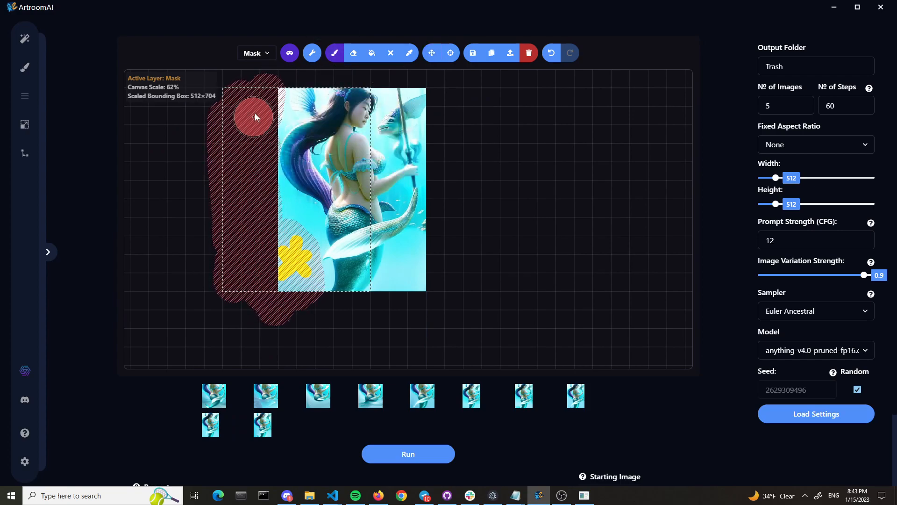
Replace the prompt with "a starfish in a magical ocean"
scroll(352, 419, down, 3)
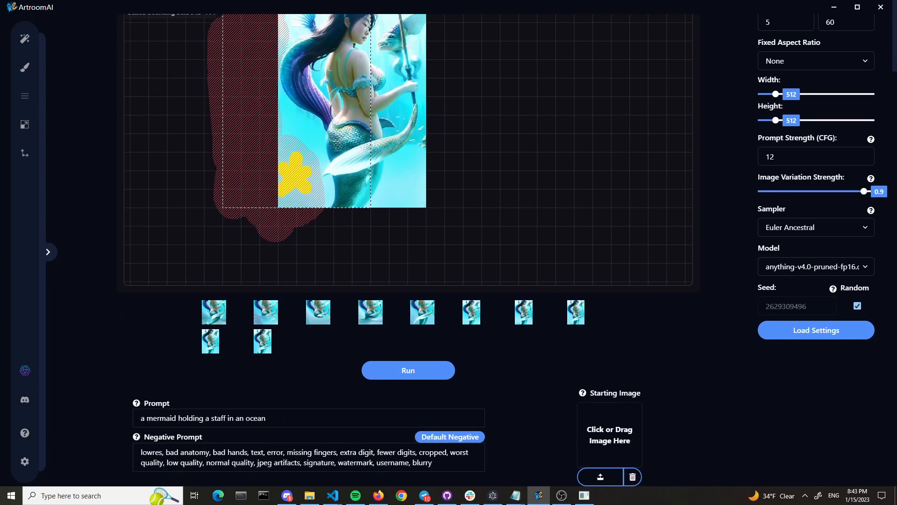
triple_click(256, 418)
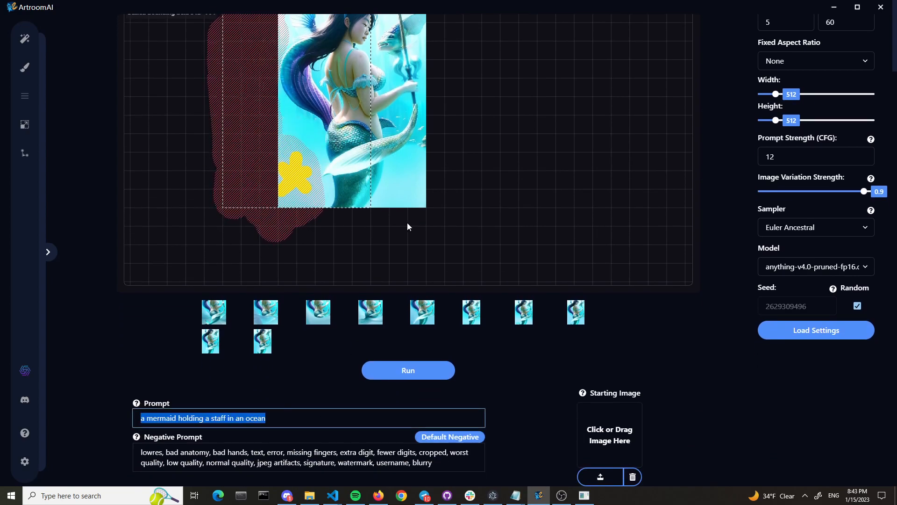
text(a starfish in)
text( a magic)
text(al ocaen)
key(BackSpace)
key(BackSpace)
key(BackSpace)
text(ean)
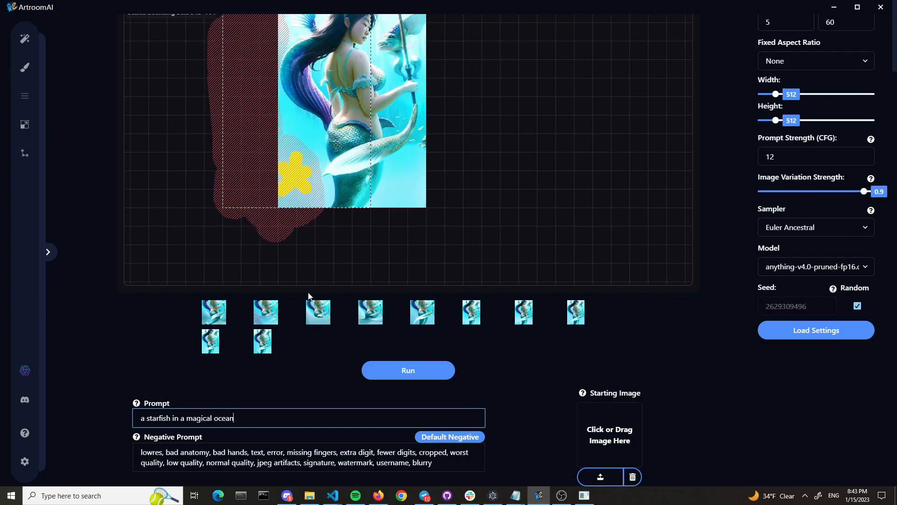
Check the masked area on the canvas and run the generation with the starfish prompt
scroll(329, 259, up, 1)
scroll(340, 270, down, 1)
scroll(464, 240, up, 1)
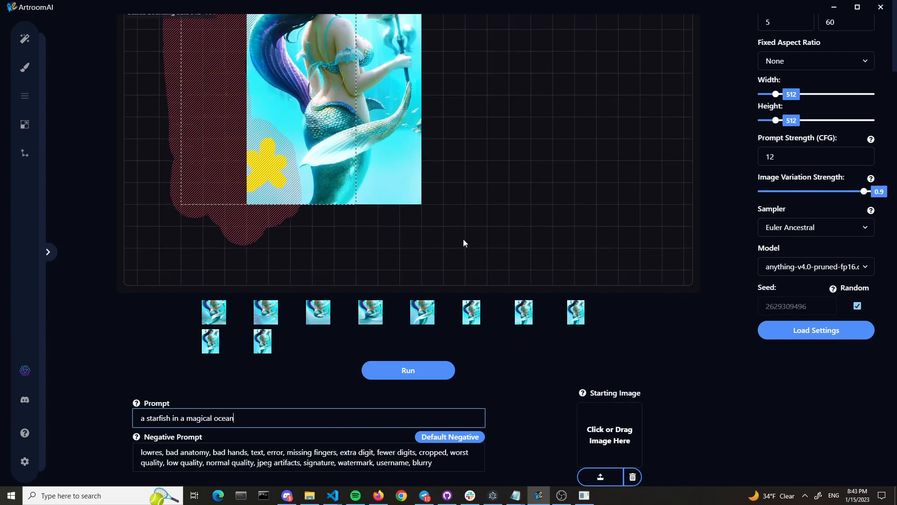
scroll(463, 237, down, 2)
click(424, 371)
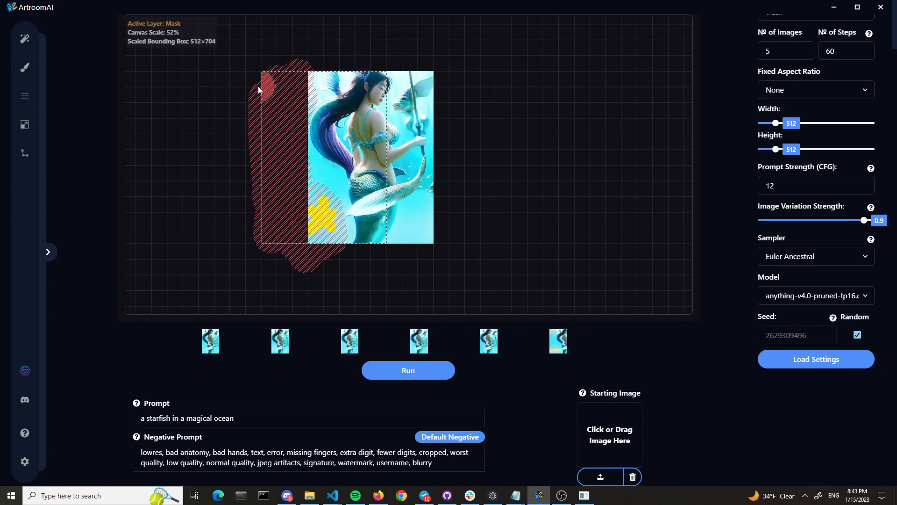
Preview the first outpainted variations on the canvas as they are generated
click(558, 340)
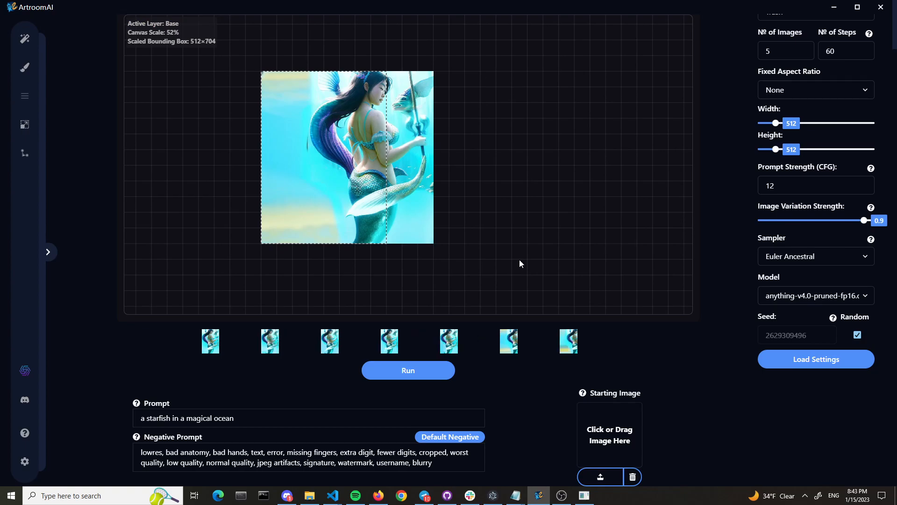
click(575, 350)
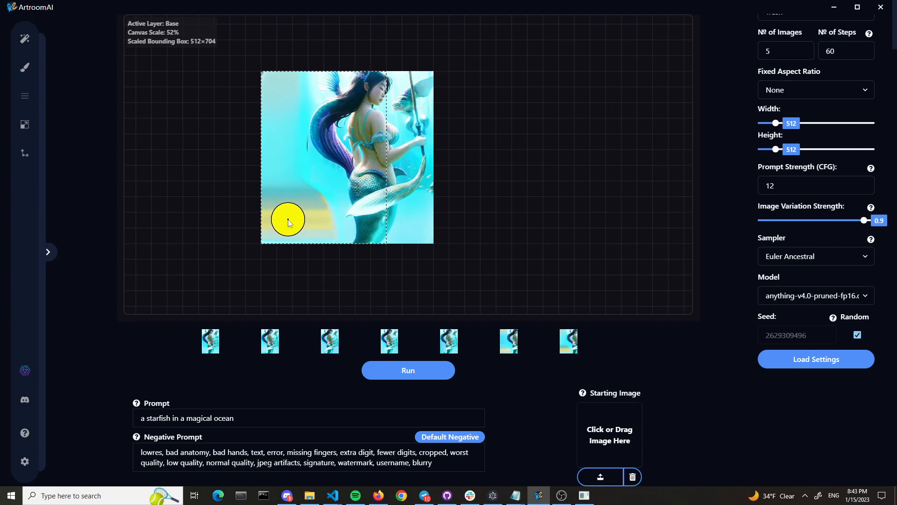
click(578, 342)
Set the Image Variation Strength to 0.5 and preview the first variation generated with it
drag(864, 220, 817, 228)
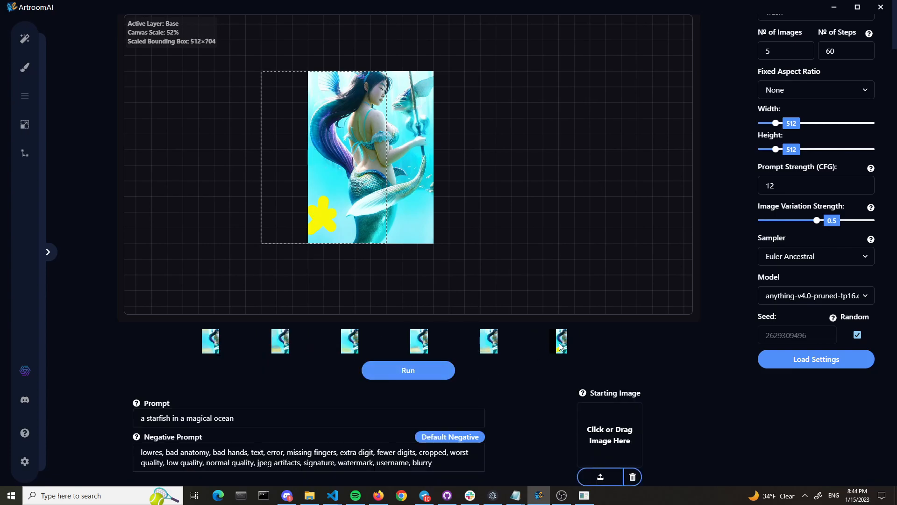
click(561, 346)
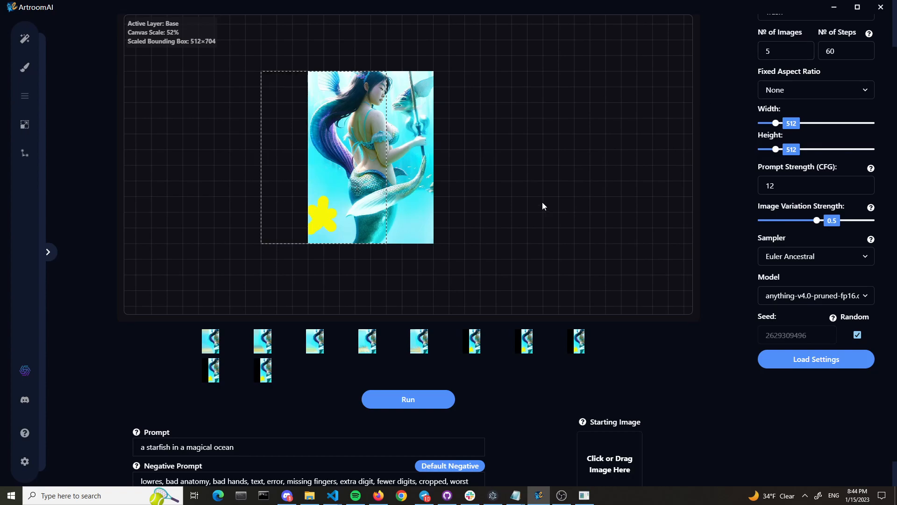
Switch to the mask layer, extend the mask past the bounding box's upper-left corner, and rerun the generation
key(q)
click(410, 404)
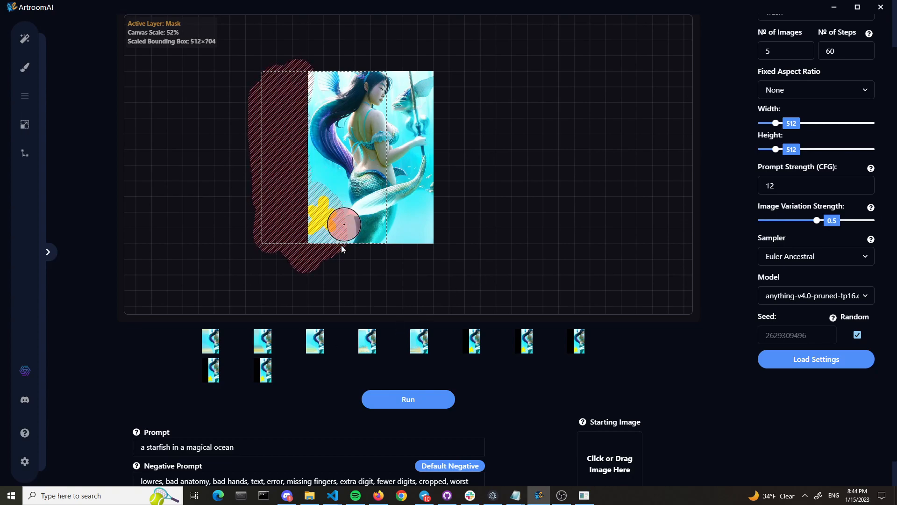
drag(264, 88, 255, 59)
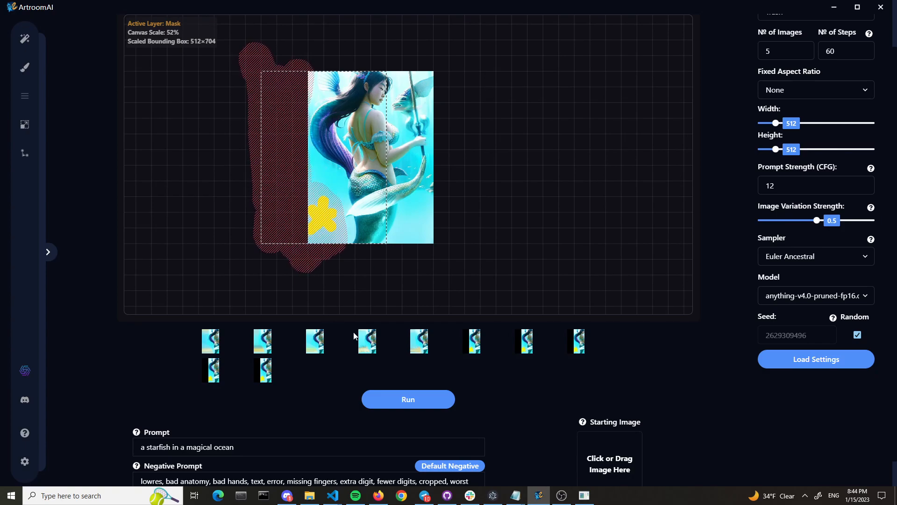
Examine the first two new starfish variations on the canvas, up close and at full view
click(565, 346)
scroll(327, 224, up, 5)
scroll(327, 224, down, 2)
scroll(382, 235, down, 1)
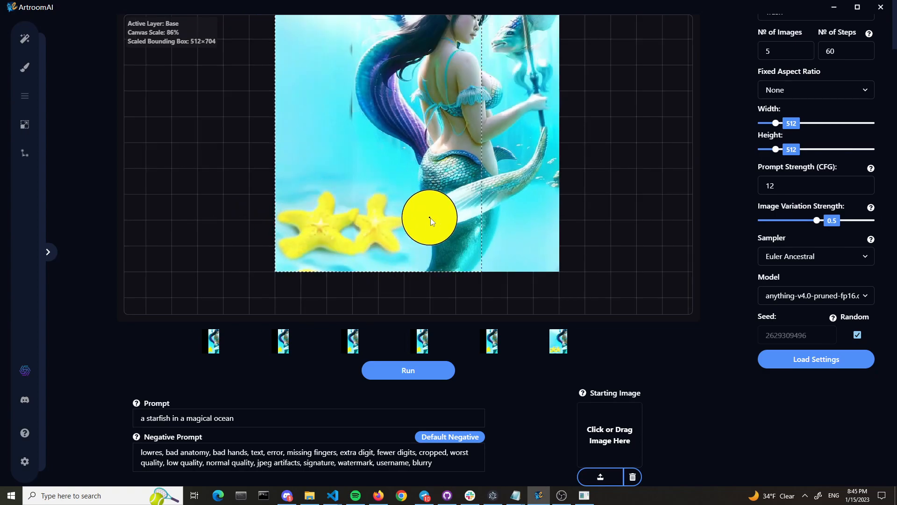
scroll(430, 218, down, 1)
click(568, 337)
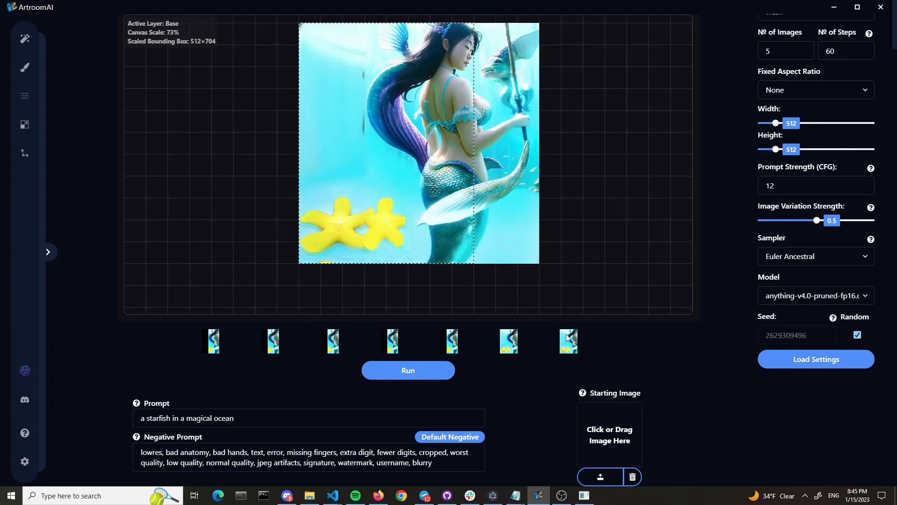
scroll(571, 246, down, 1)
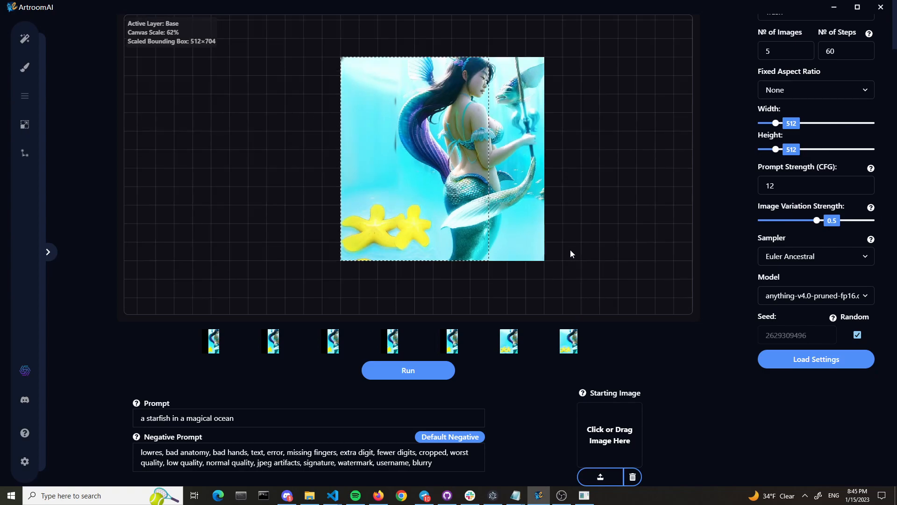
scroll(570, 251, up, 1)
scroll(362, 222, down, 1)
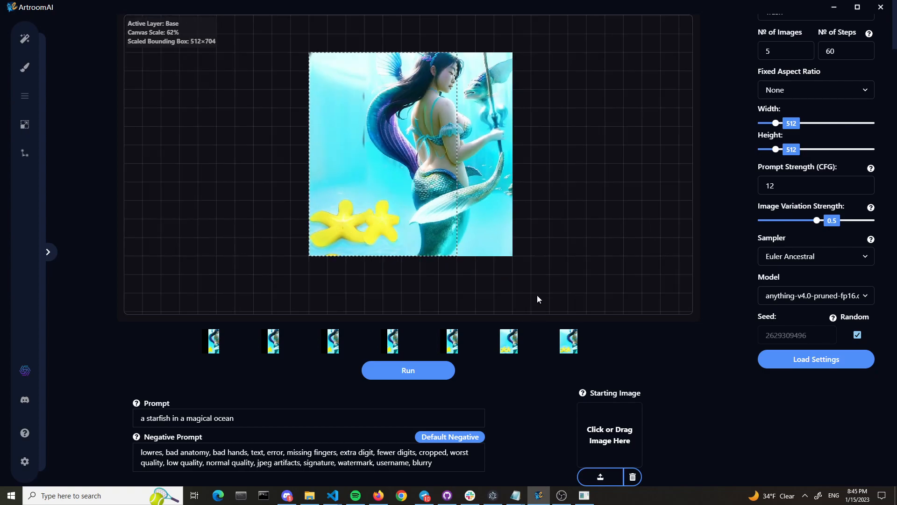
Preview the third starfish variation up close, and place the fourth one on the canvas as the result
click(582, 350)
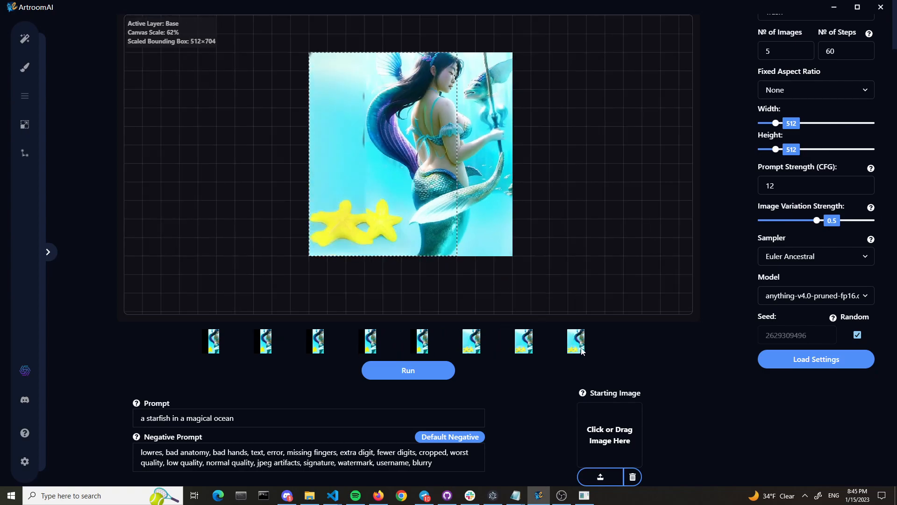
scroll(373, 209, up, 6)
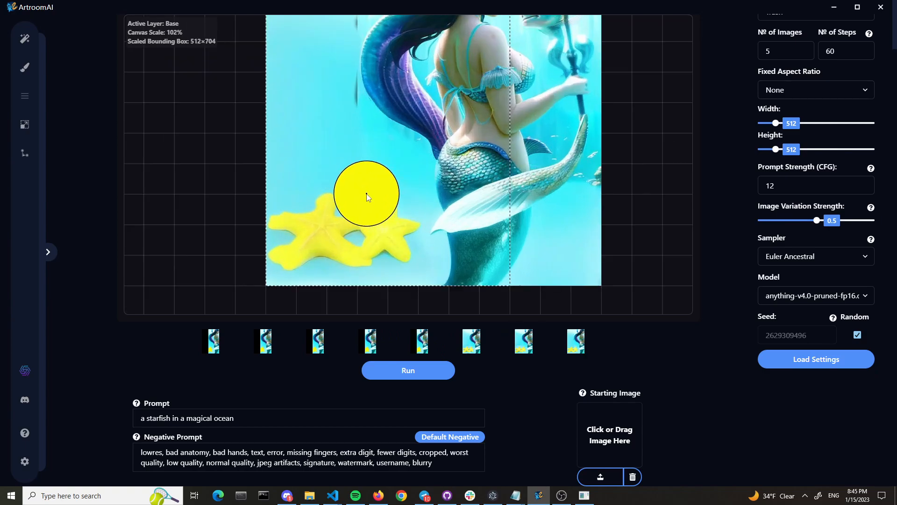
scroll(359, 180, down, 3)
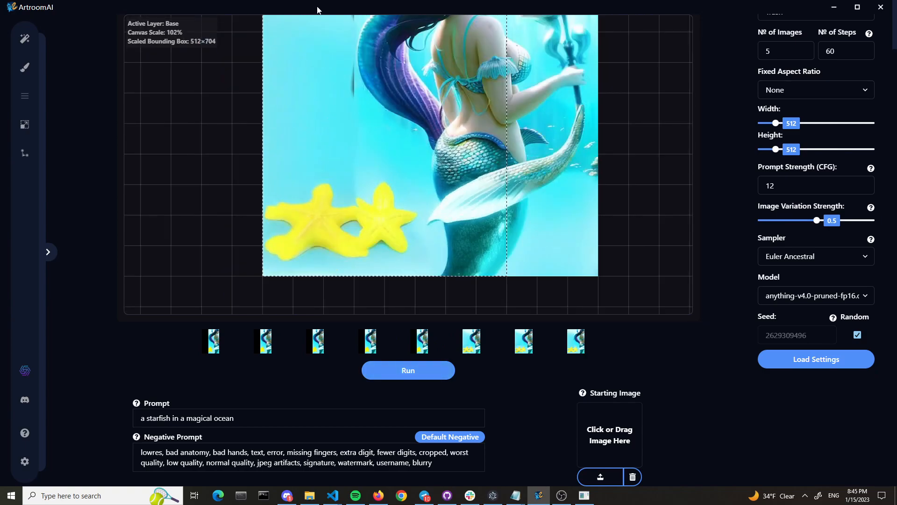
click(211, 370)
scroll(196, 194, down, 2)
scroll(219, 188, down, 1)
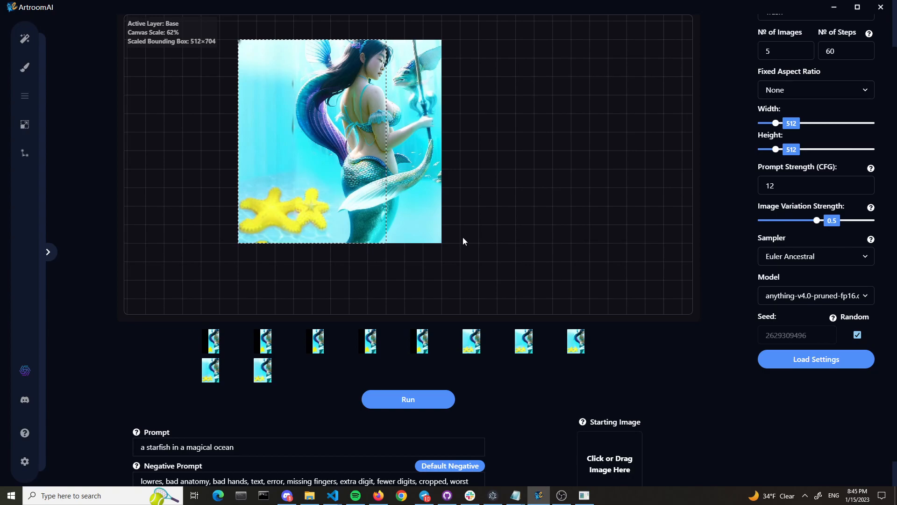
scroll(456, 232, down, 2)
scroll(455, 231, up, 2)
scroll(715, 189, up, 2)
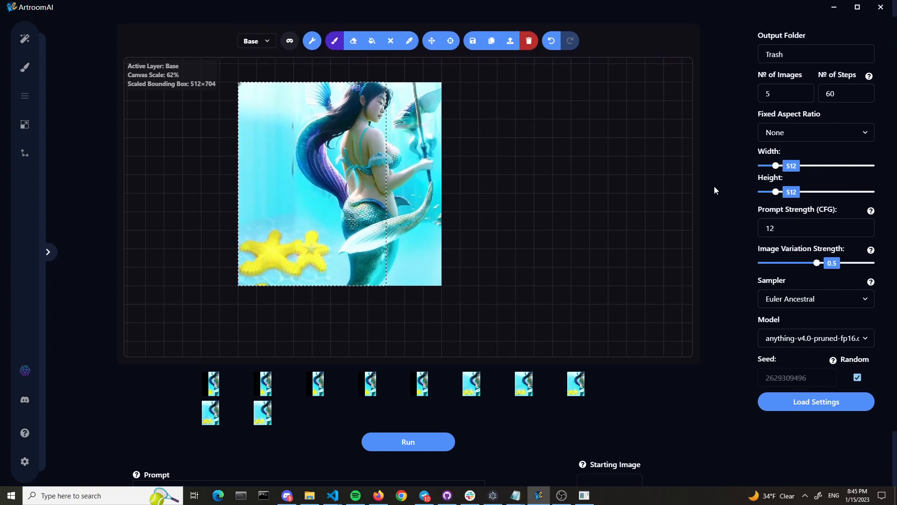
Try erasing and filling the bounding box area on the base layer, undoing each change
click(391, 54)
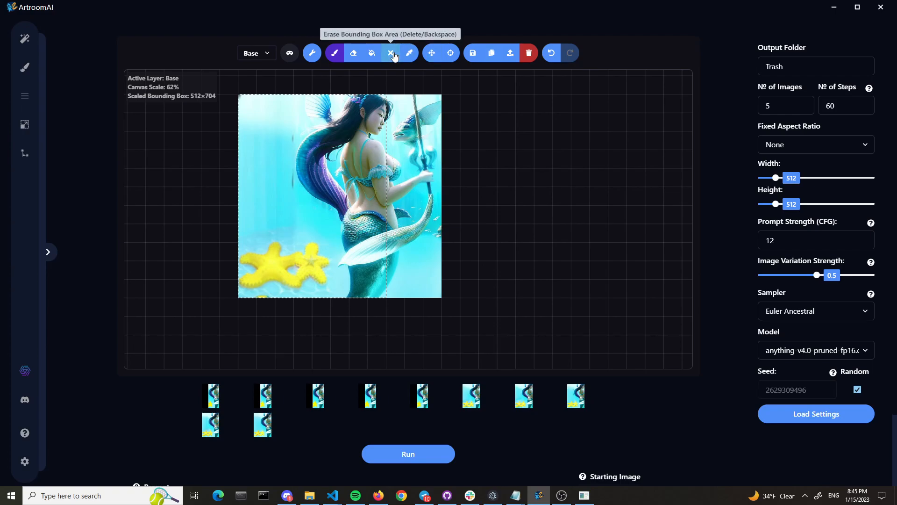
key(ctrl+z)
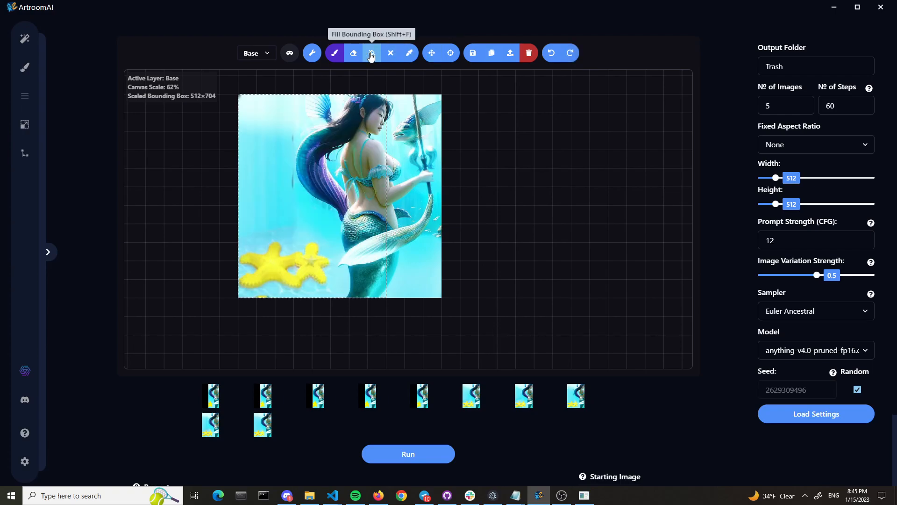
click(372, 54)
key(ctrl+z)
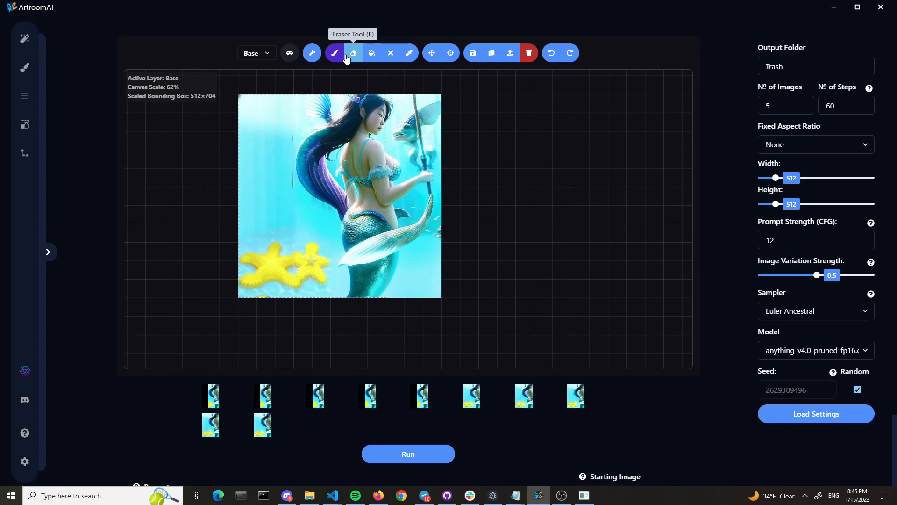
Activate the Color Picker and open the mask display options for a look
click(409, 53)
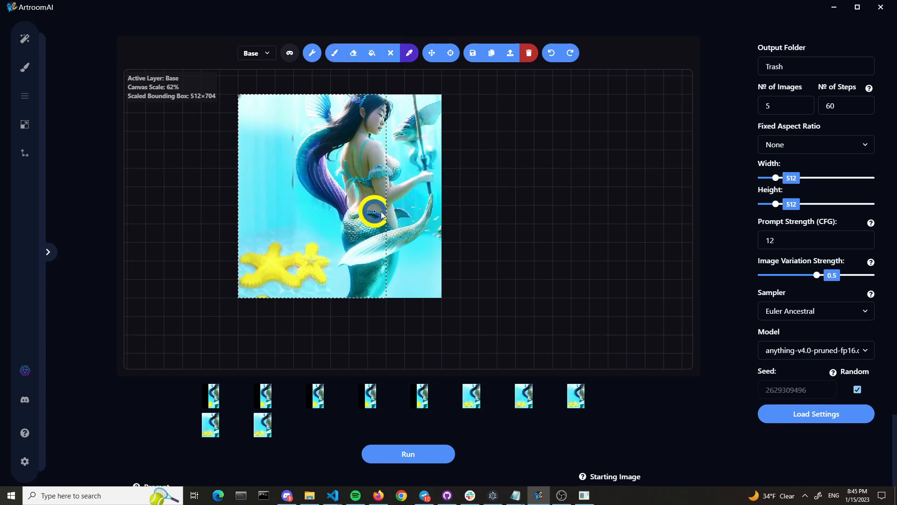
click(293, 57)
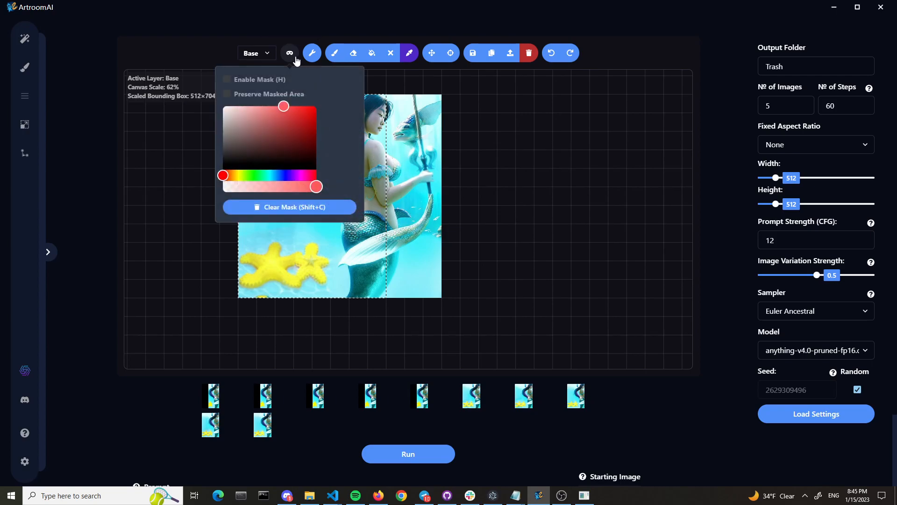
click(312, 53)
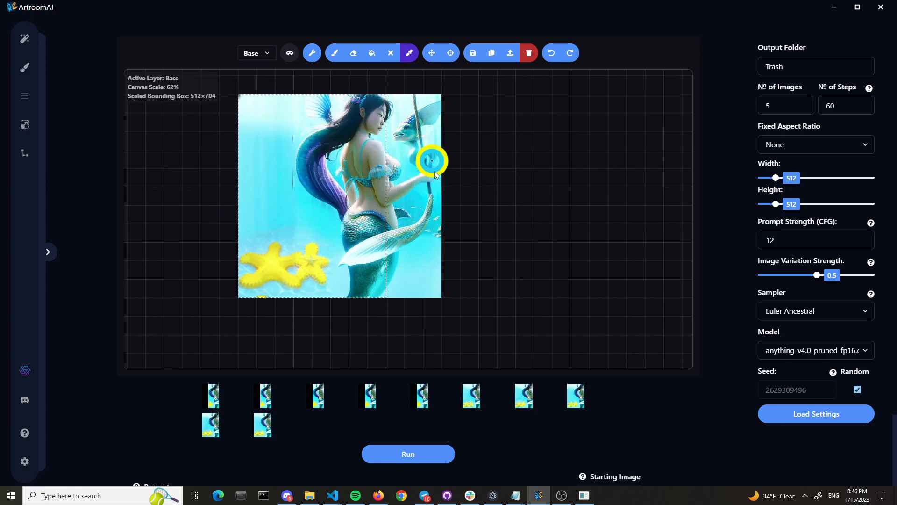
Try the Darken Outside Selection option in the canvas settings, turning it on and back off
click(312, 52)
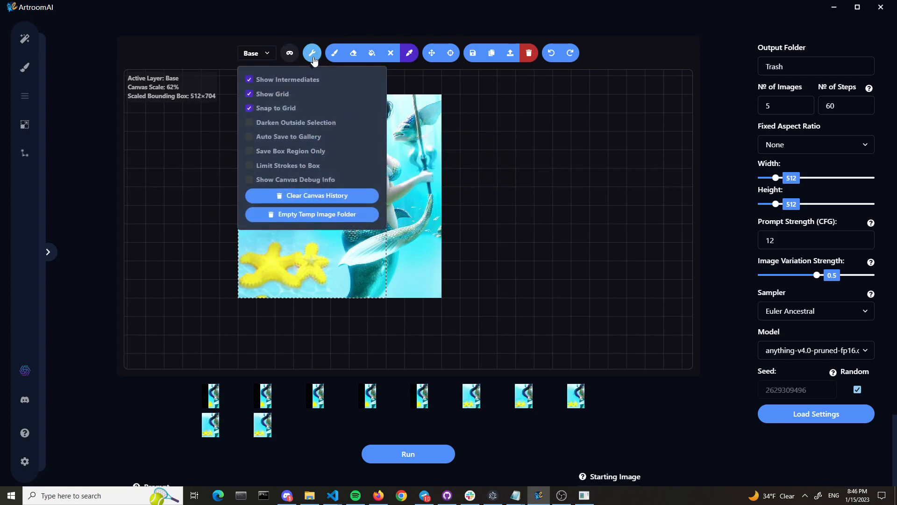
click(311, 126)
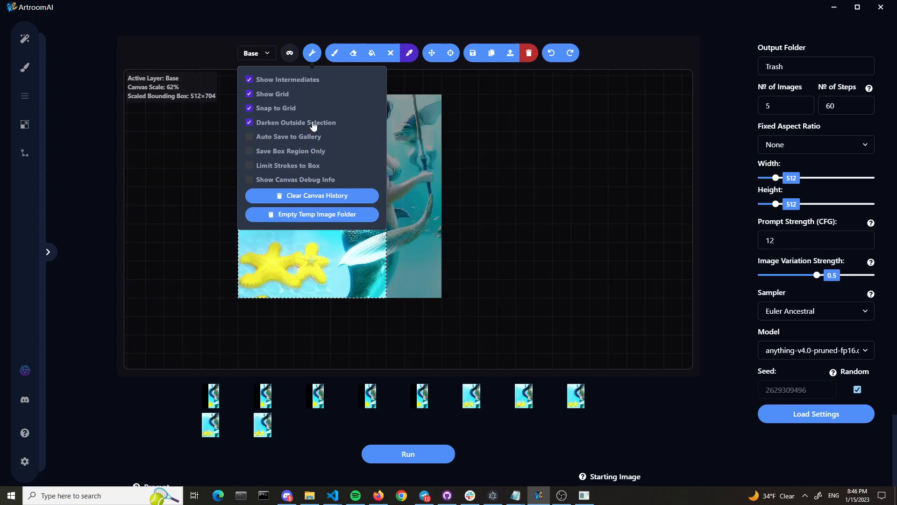
click(313, 126)
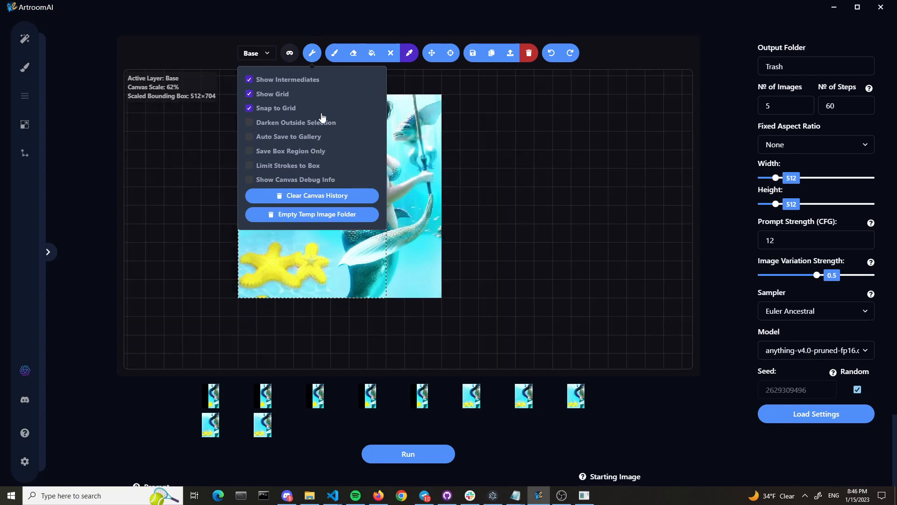
click(439, 114)
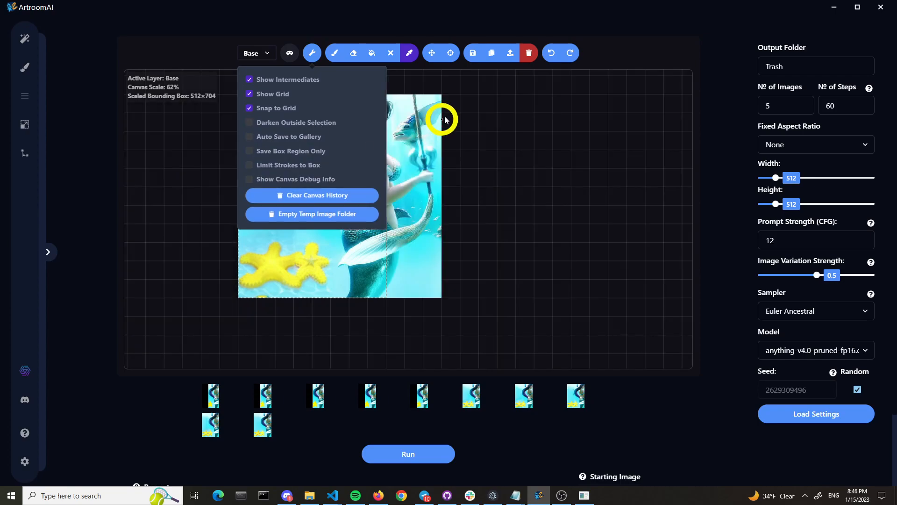
click(352, 53)
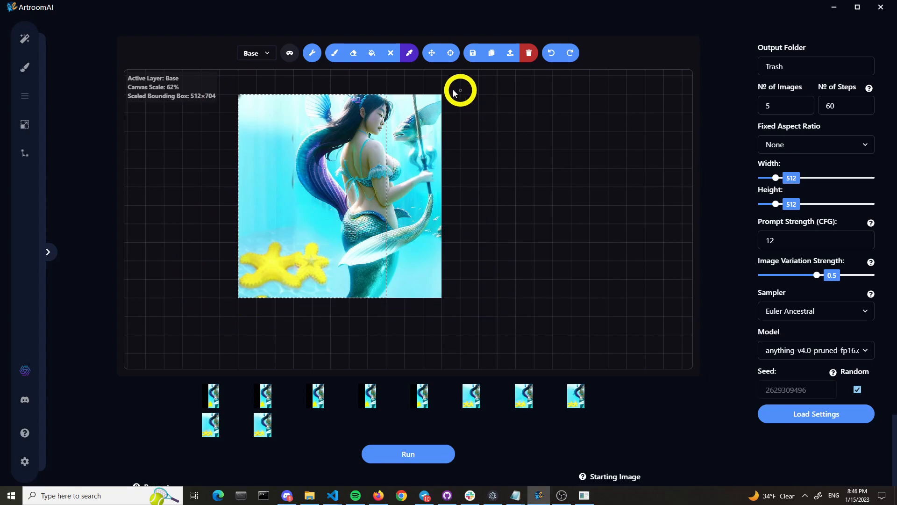
Enable Save Box Region Only and widen the bounding box to 704×704 so it encloses the whole mermaid image
mouse_move(312, 53)
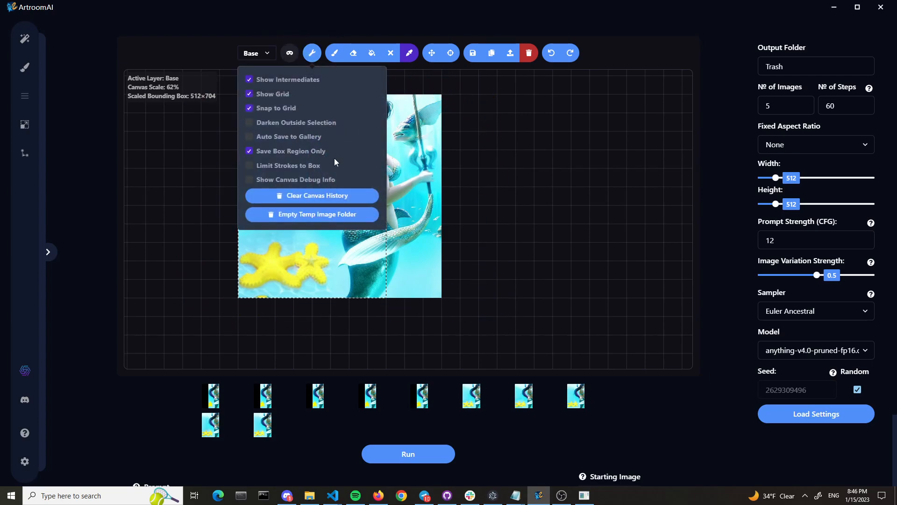
click(431, 53)
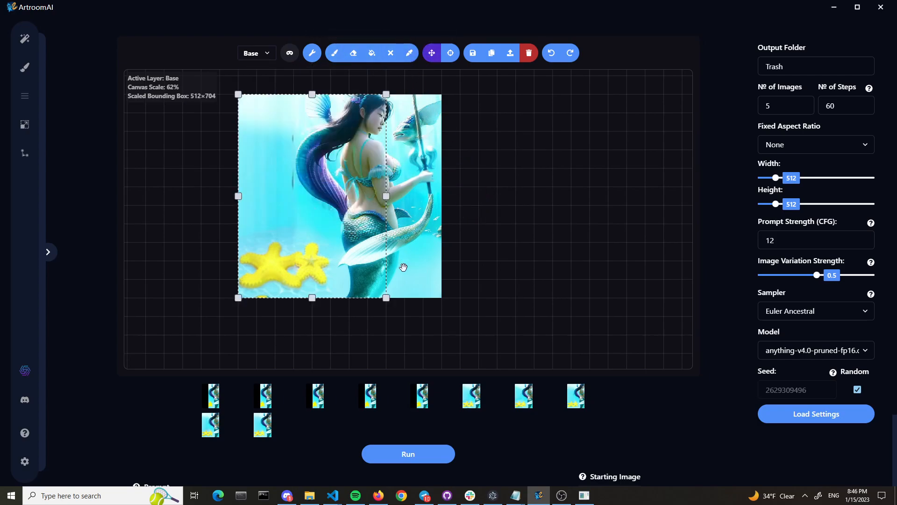
drag(387, 299, 442, 297)
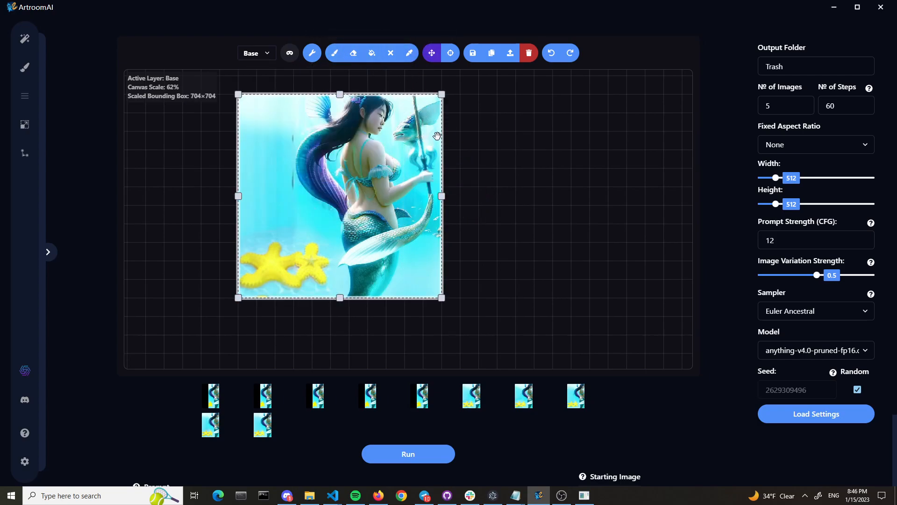
Save the bounding box region to the gallery and copy it to the clipboard
click(473, 54)
click(491, 56)
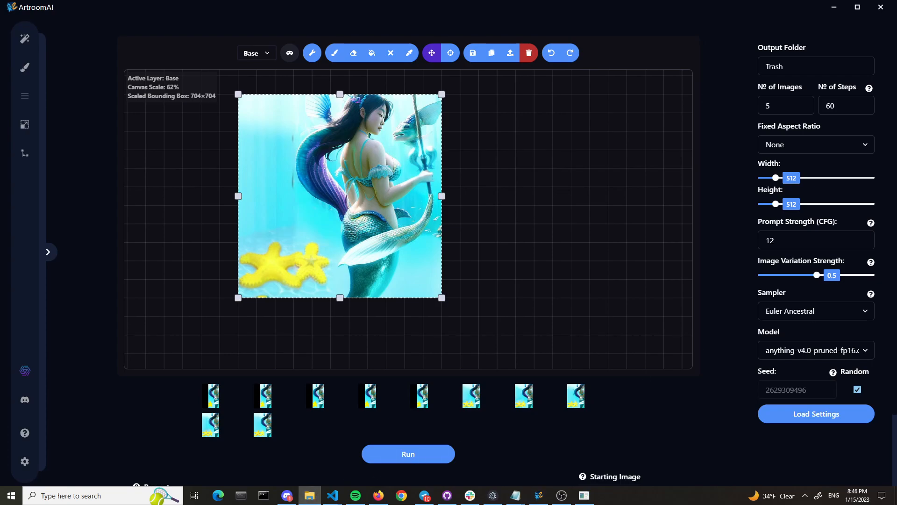
Try importing the blonde anime girl picture onto the canvas, and undo the import
drag(640, 208, 478, 186)
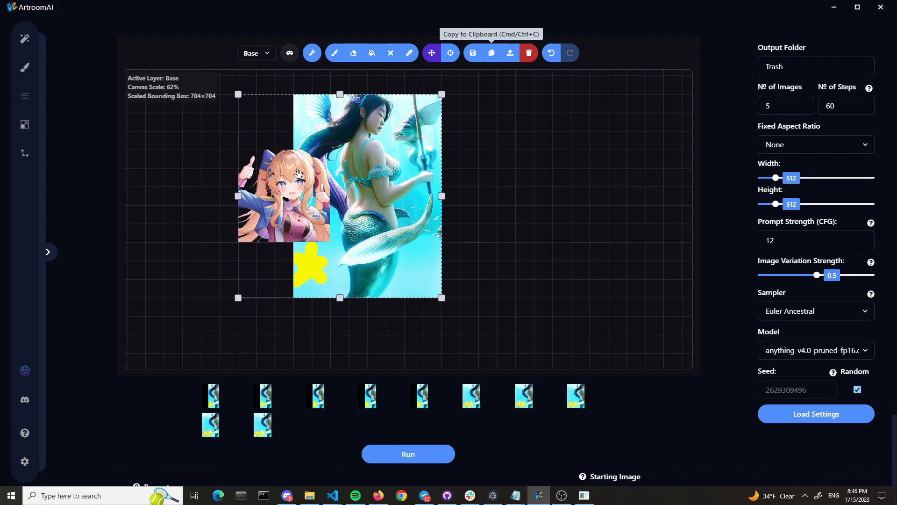
key(ctrl+z)
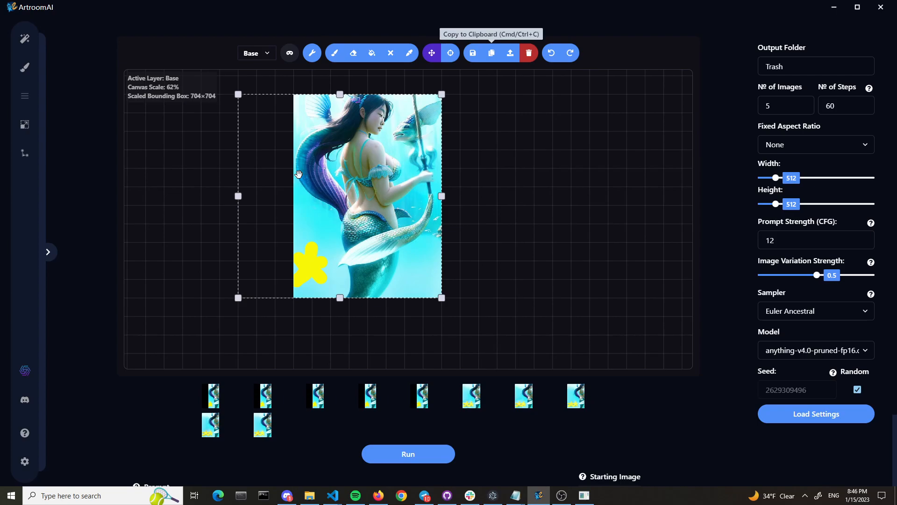
Place the last starfish variation on the canvas and import the anime girl picture over the upper-left corner of the image
click(266, 427)
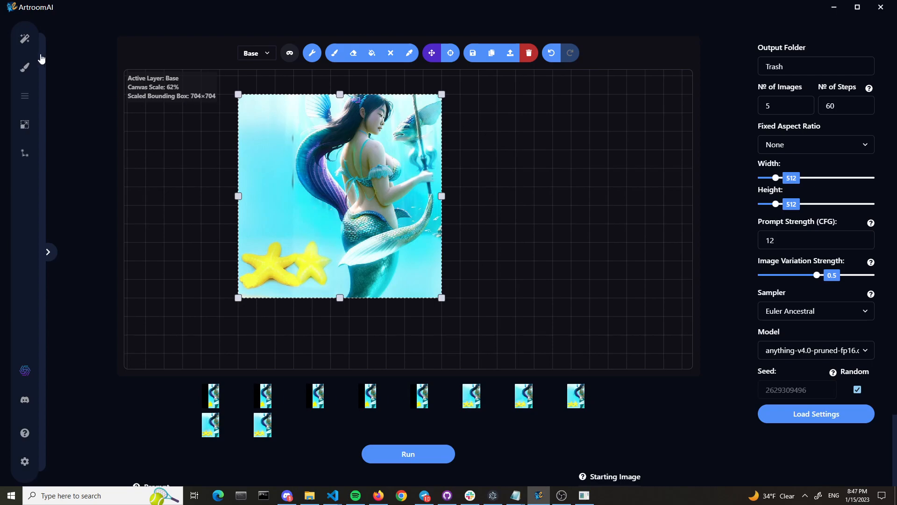
click(27, 45)
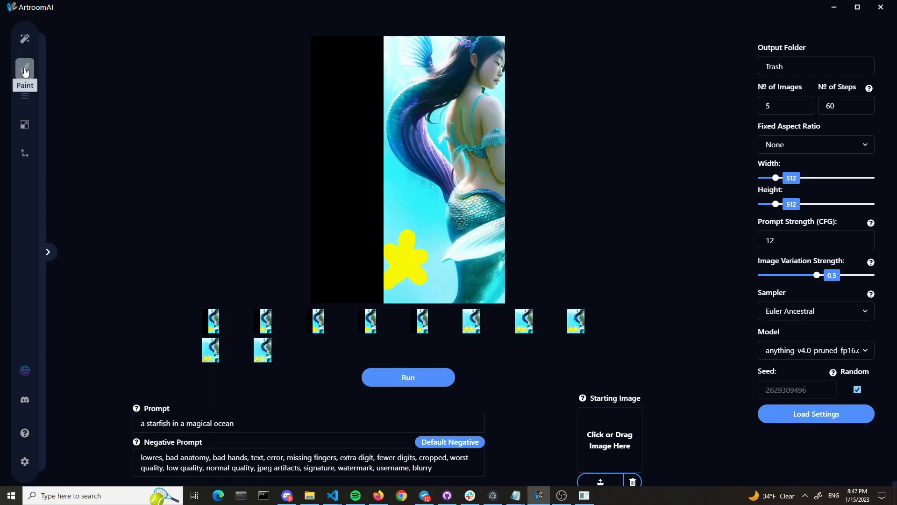
click(25, 68)
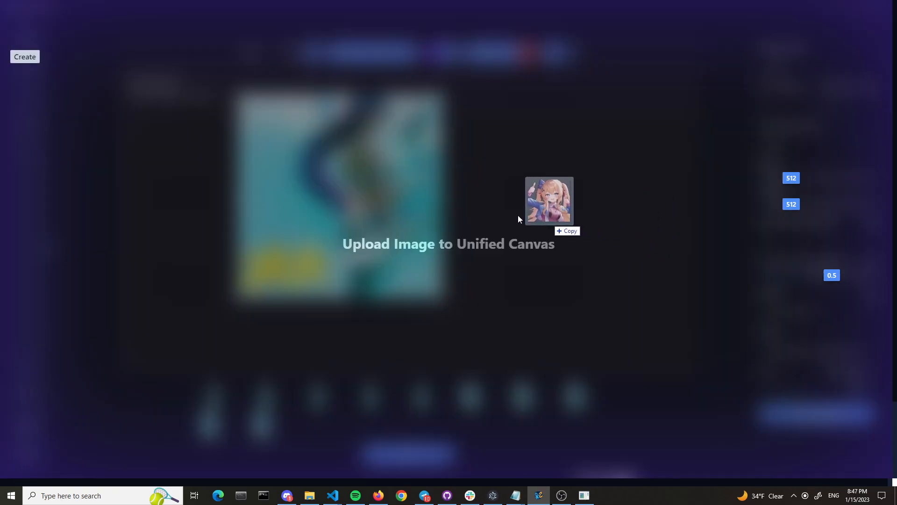
drag(536, 218, 491, 203)
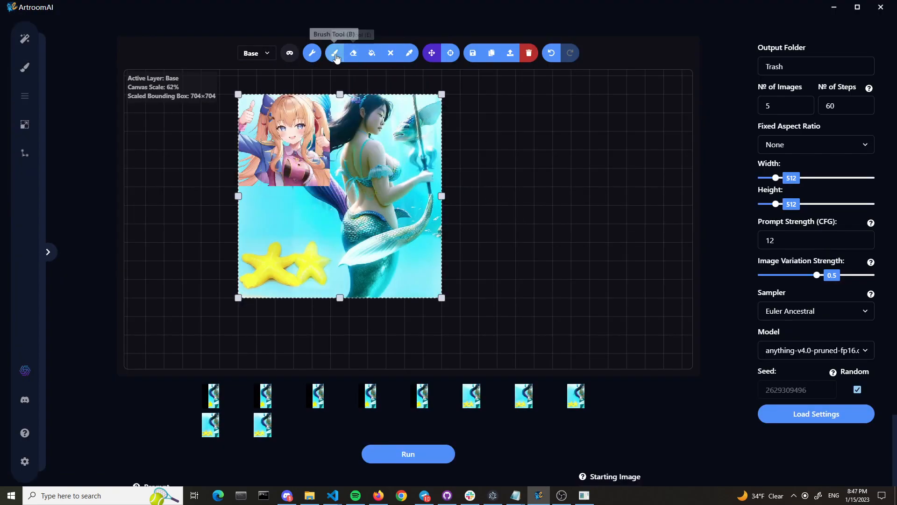
On the mask layer, replace the old mask with one covering the anime girl's lower edge, the water below, and the starfish
click(256, 53)
click(255, 72)
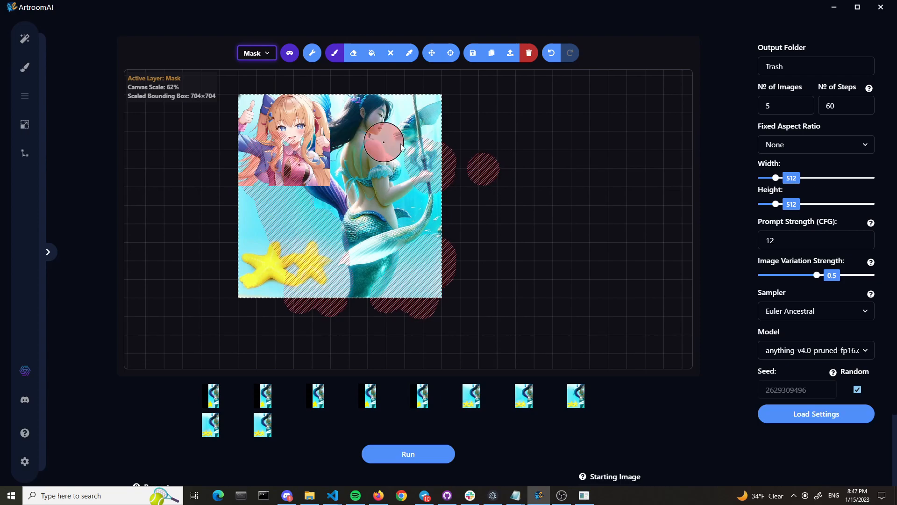
mouse_move(256, 198)
mouse_down()
mouse_move(287, 200)
mouse_move(312, 220)
mouse_move(286, 206)
mouse_move(229, 211)
mouse_move(267, 214)
mouse_move(249, 178)
mouse_move(275, 216)
mouse_move(272, 238)
mouse_move(260, 244)
mouse_move(253, 232)
mouse_move(281, 244)
mouse_move(299, 269)
mouse_move(279, 287)
mouse_move(262, 279)
mouse_move(246, 294)
mouse_move(310, 246)
mouse_move(322, 278)
mouse_move(256, 276)
mouse_up()
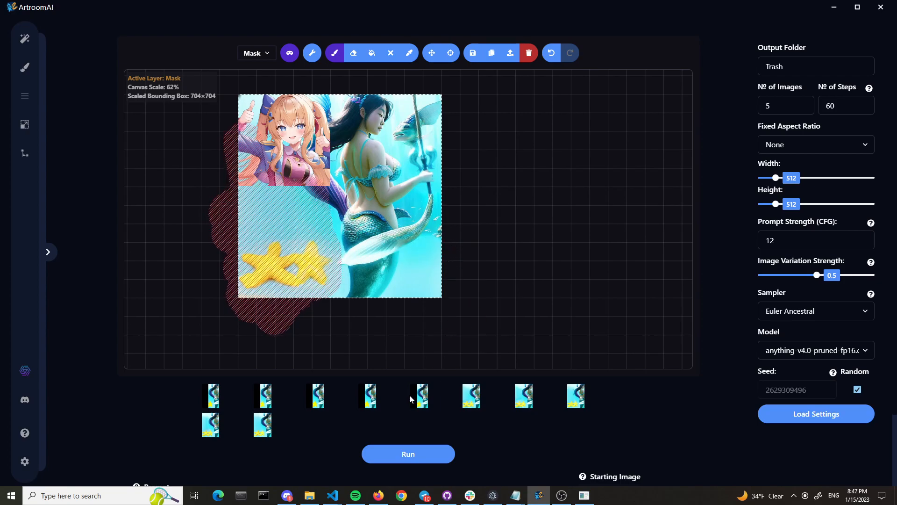
Change the prompt to "a mermaid in an ocean" and run the generation on the masked area
scroll(467, 264, down, 2)
triple_click(316, 425)
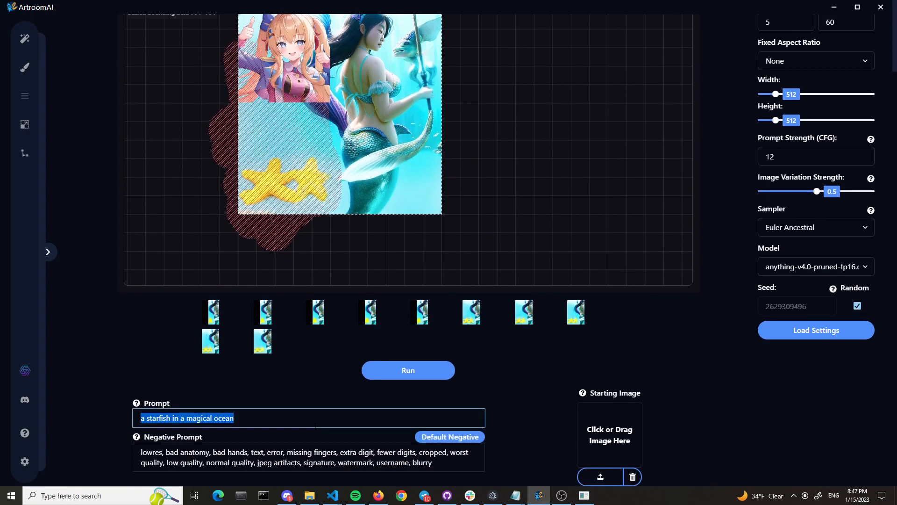
text(a mermaid in an ocean)
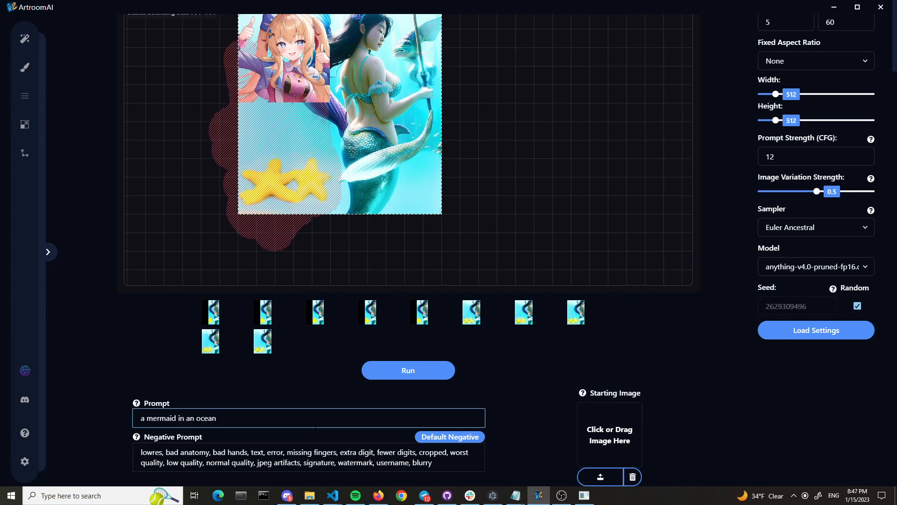
scroll(278, 119, up, 1)
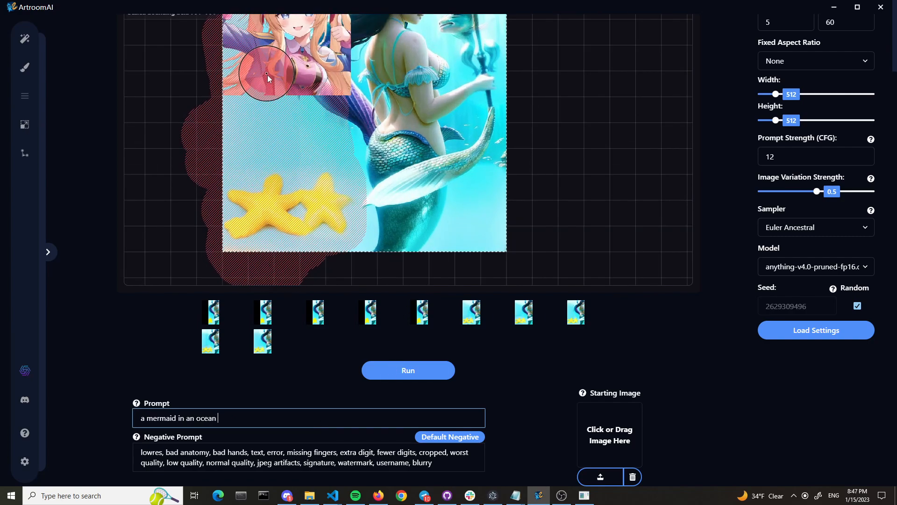
scroll(268, 80, down, 1)
click(423, 371)
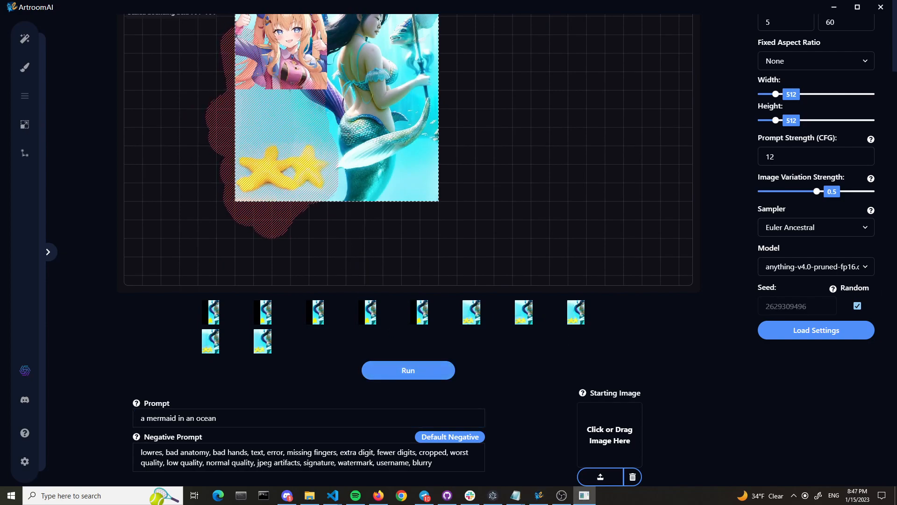
Place the first new mermaid variation on the canvas, and switch to the base layer to inspect the blend up close
scroll(767, 181, up, 2)
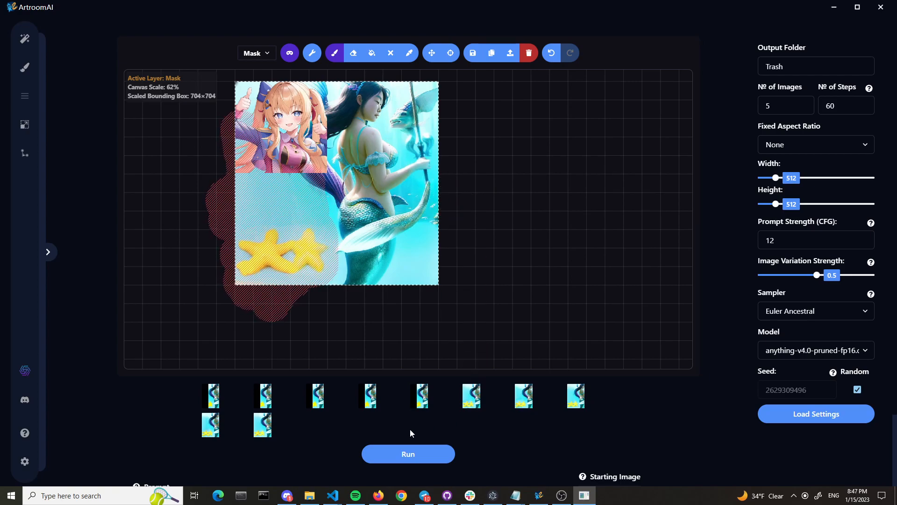
click(568, 408)
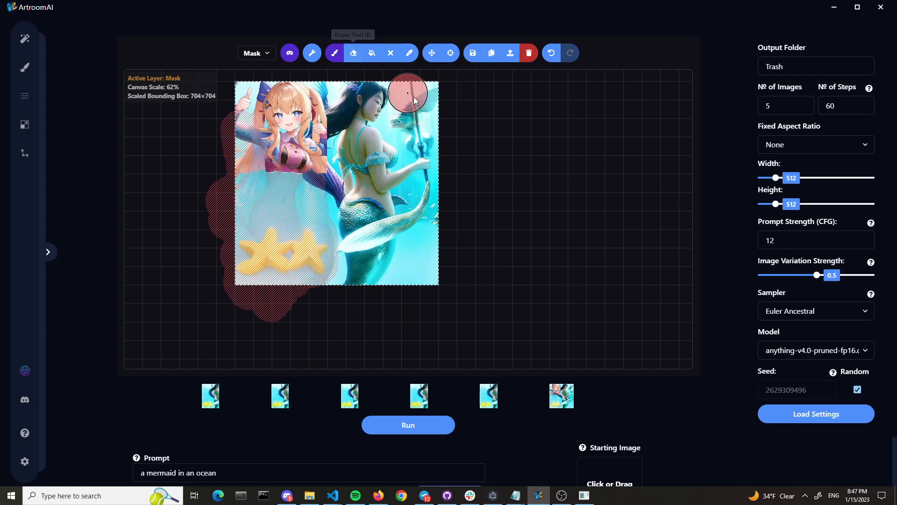
key(q)
scroll(229, 190, up, 12)
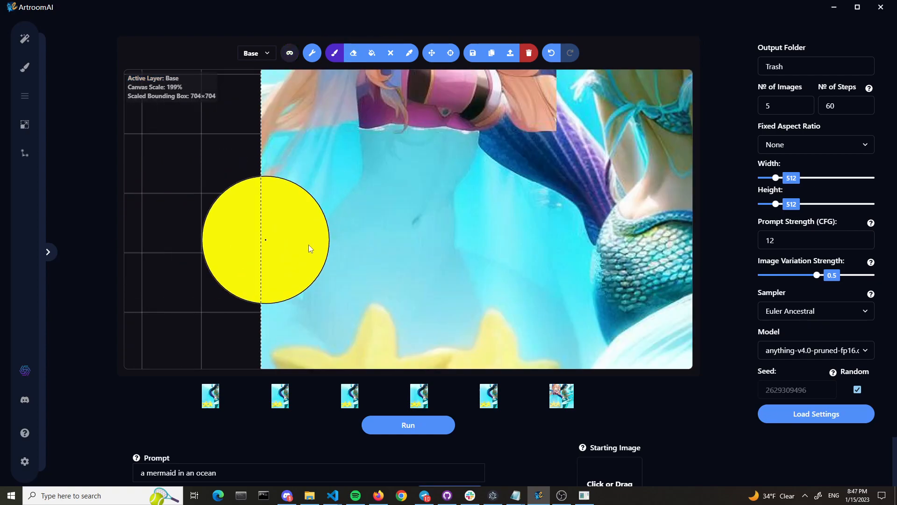
scroll(394, 252, up, 3)
scroll(321, 254, down, 8)
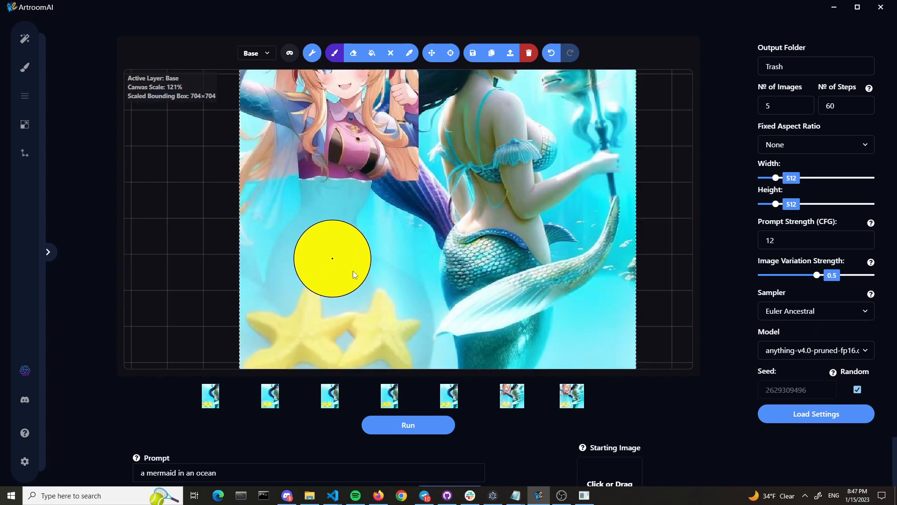
Examine the second mermaid variation up close and at full view, and switch the canvas to the third one
click(575, 402)
scroll(537, 407, down, 1)
scroll(472, 263, up, 2)
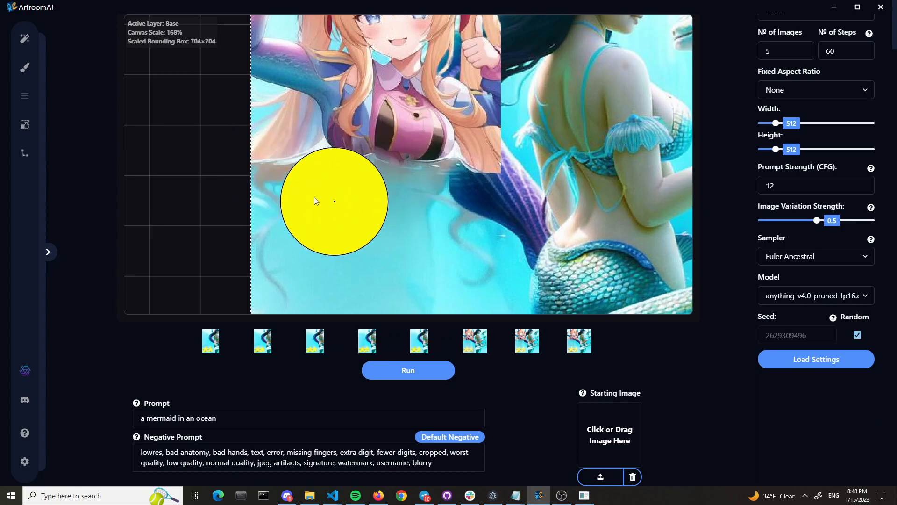
scroll(326, 201, down, 3)
scroll(327, 111, down, 2)
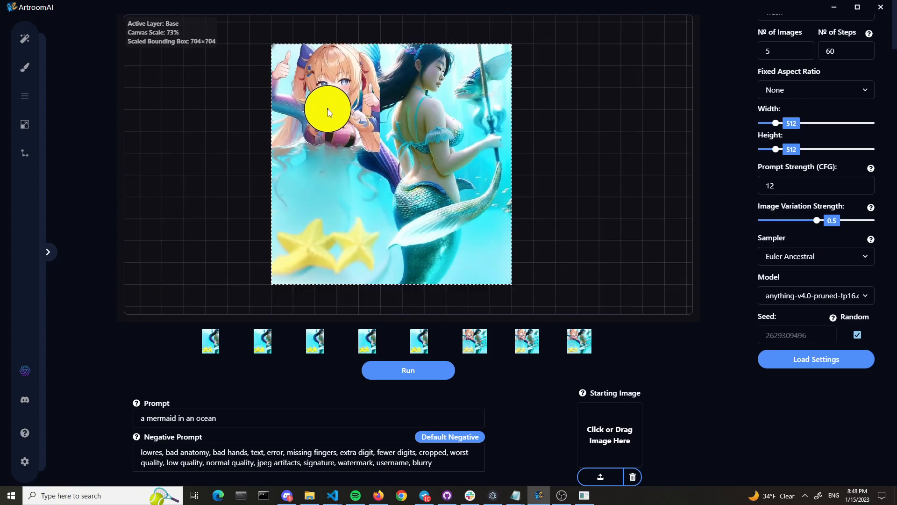
scroll(313, 186, up, 4)
scroll(187, 240, up, 2)
scroll(242, 210, down, 2)
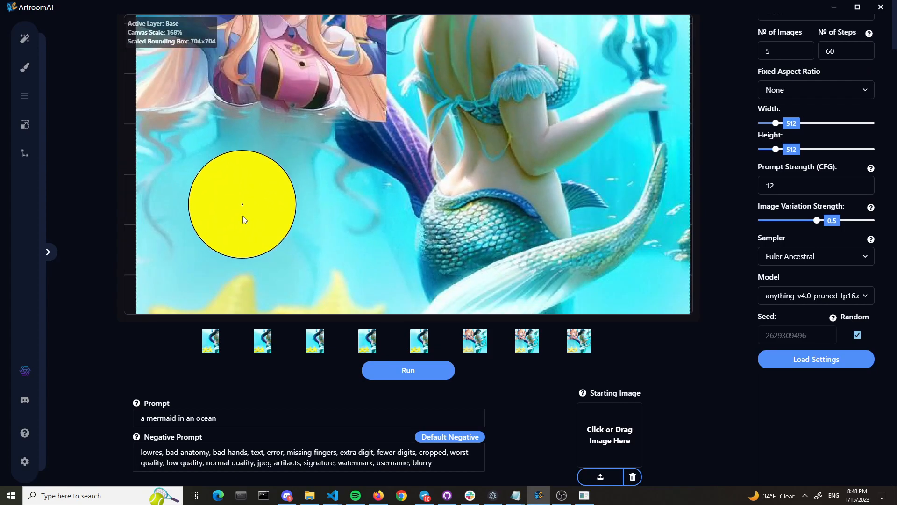
scroll(217, 147, up, 1)
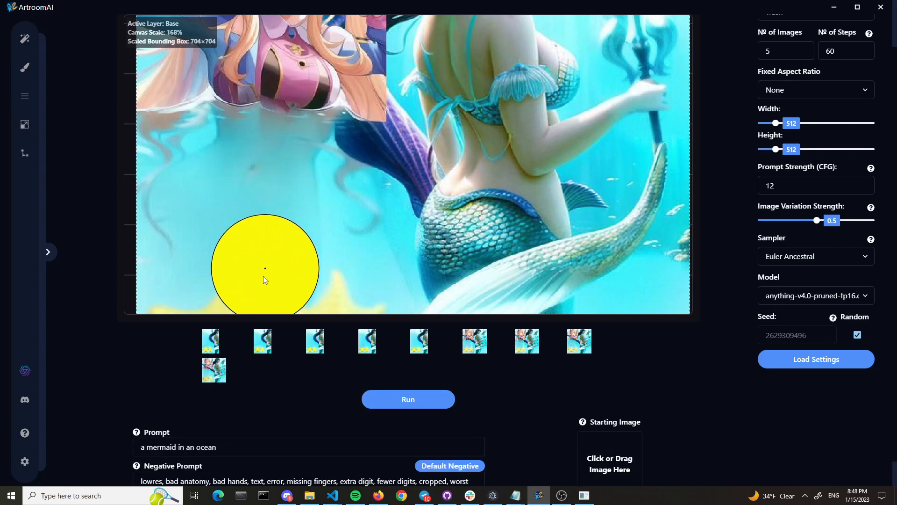
scroll(216, 234, down, 4)
scroll(122, 236, down, 1)
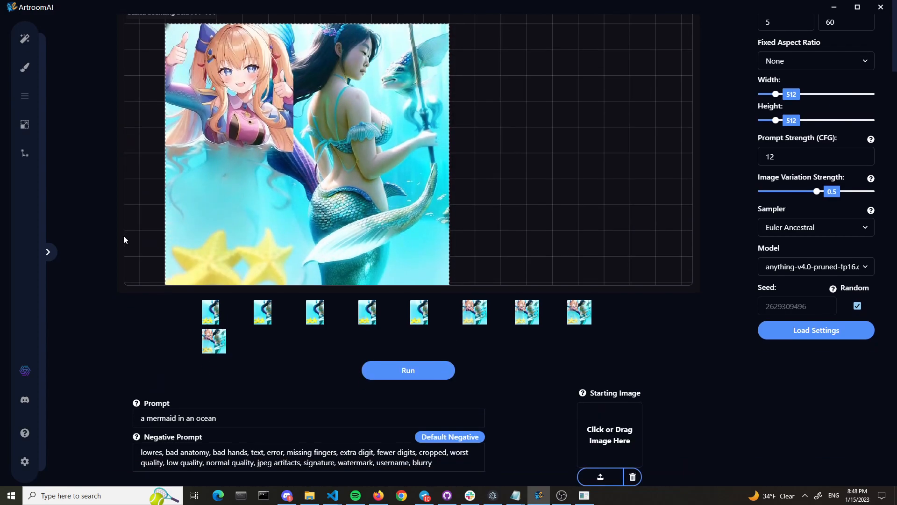
click(584, 318)
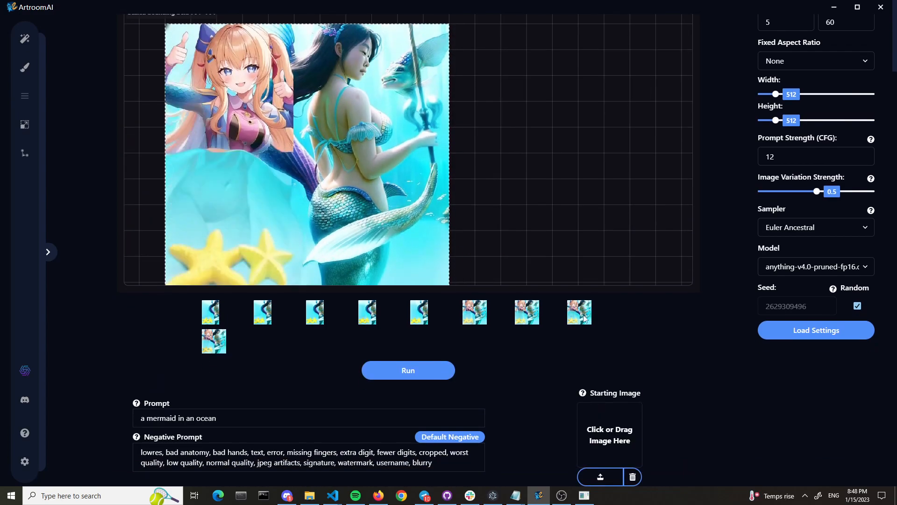
Compare the five new mermaid variations on the canvas and keep the fifth one in place
click(222, 344)
click(528, 315)
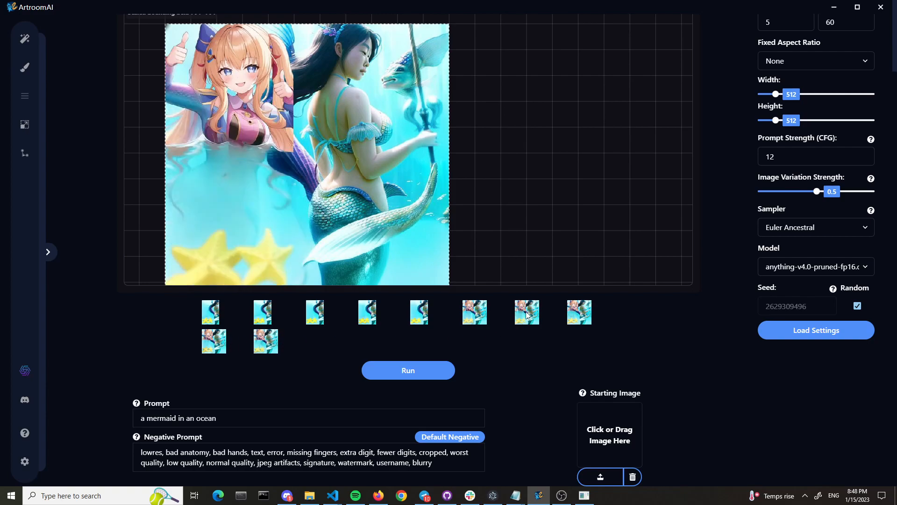
click(485, 312)
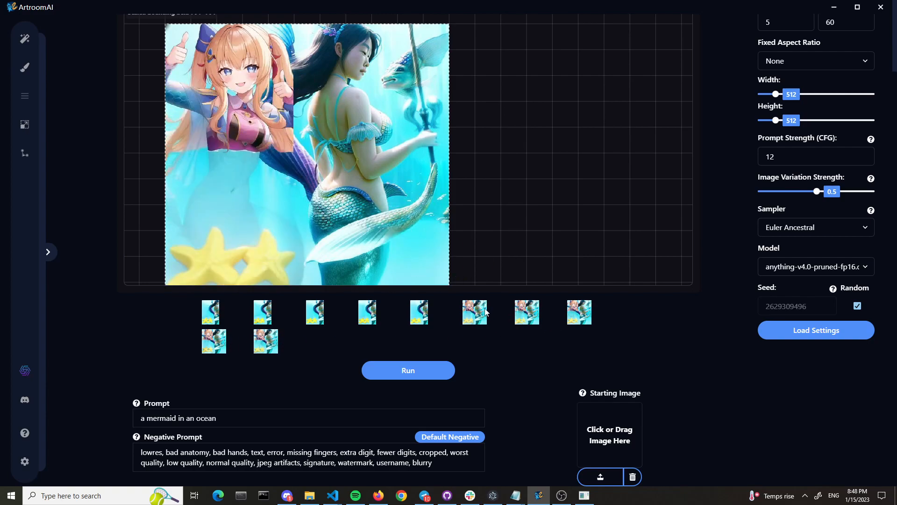
click(534, 316)
click(580, 317)
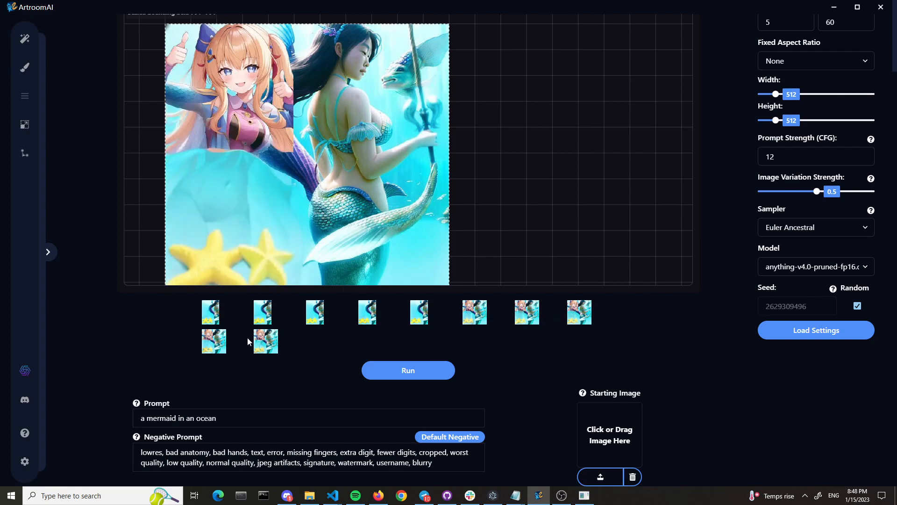
click(207, 341)
click(260, 338)
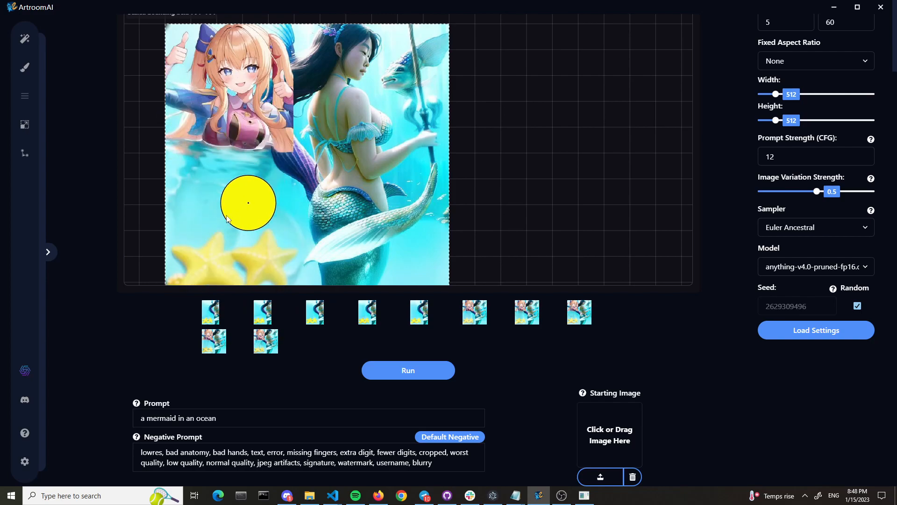
scroll(138, 198, down, 3)
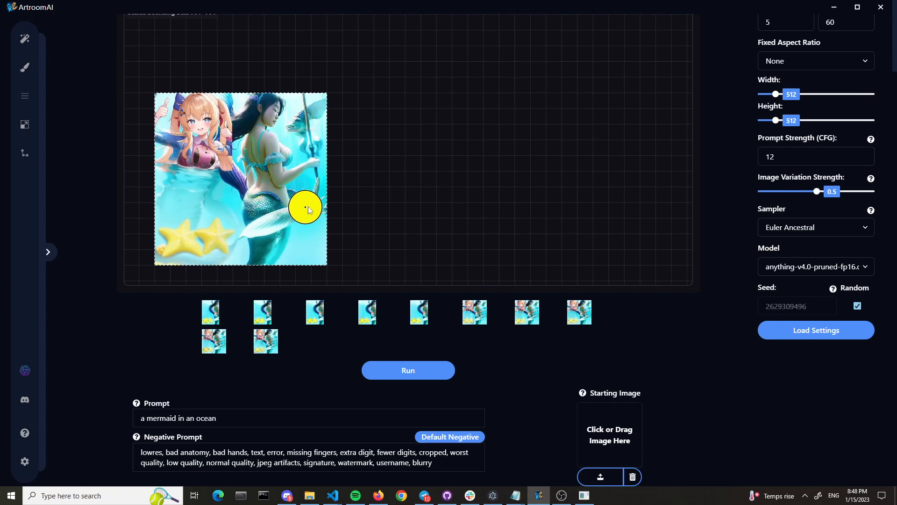
Change the sampler from Euler Ancestral to DDIM for the mermaid generation
scroll(750, 335, up, 2)
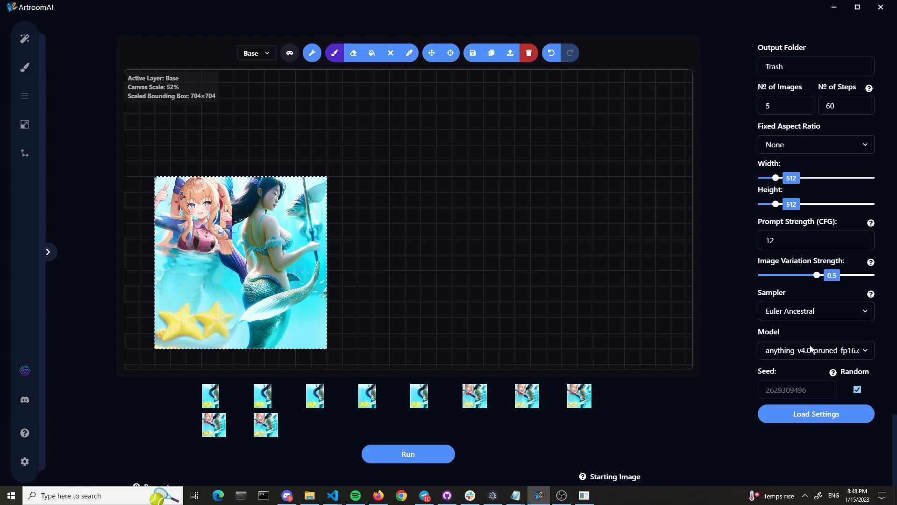
click(795, 313)
click(794, 312)
click(794, 312)
click(792, 327)
click(791, 312)
click(792, 312)
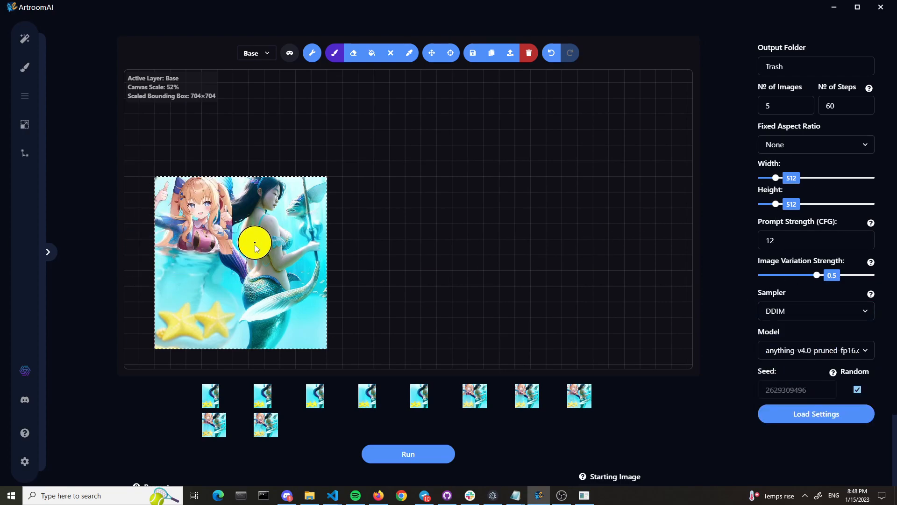
scroll(161, 269, up, 2)
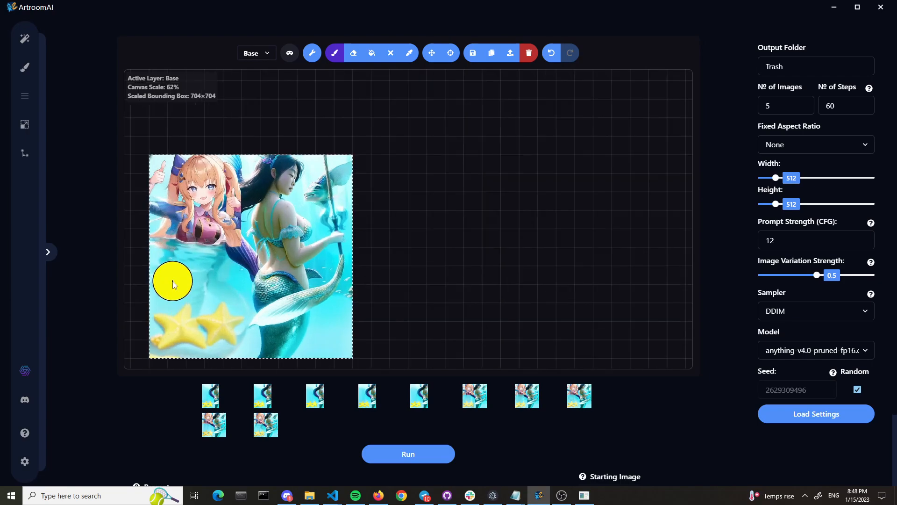